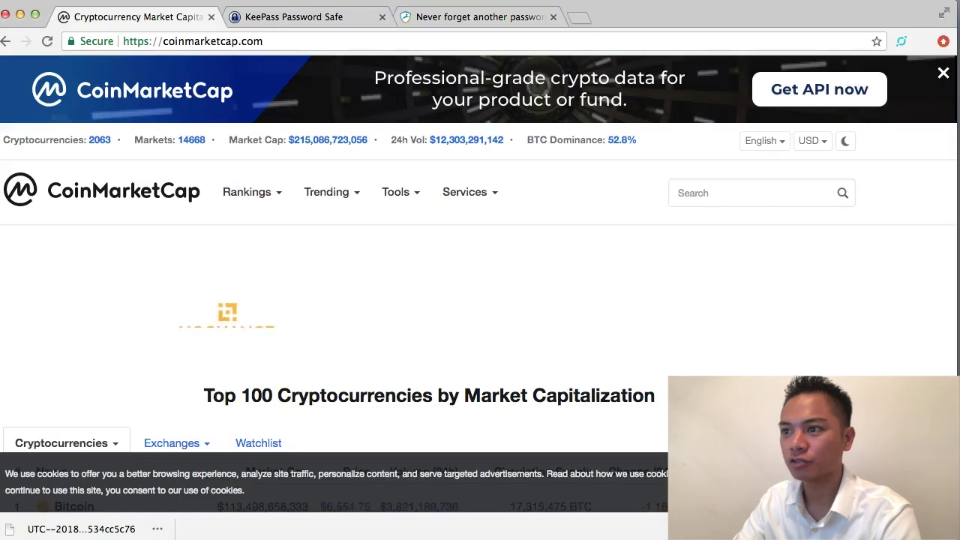
Step: Verify the coinmarketcap.com URL showing the Top 100 cryptocurrencies by market cap
{"action": "left_click", "coordinate": [310, 43]}
Step: Open NEM (XEM) from the Top 100 table, then its official website link
{"action": "scroll", "coordinate": [502, 237], "scroll_direction": "down", "scroll_amount": 2}
{"action": "scroll", "coordinate": [503, 235], "scroll_direction": "down", "scroll_amount": 8}
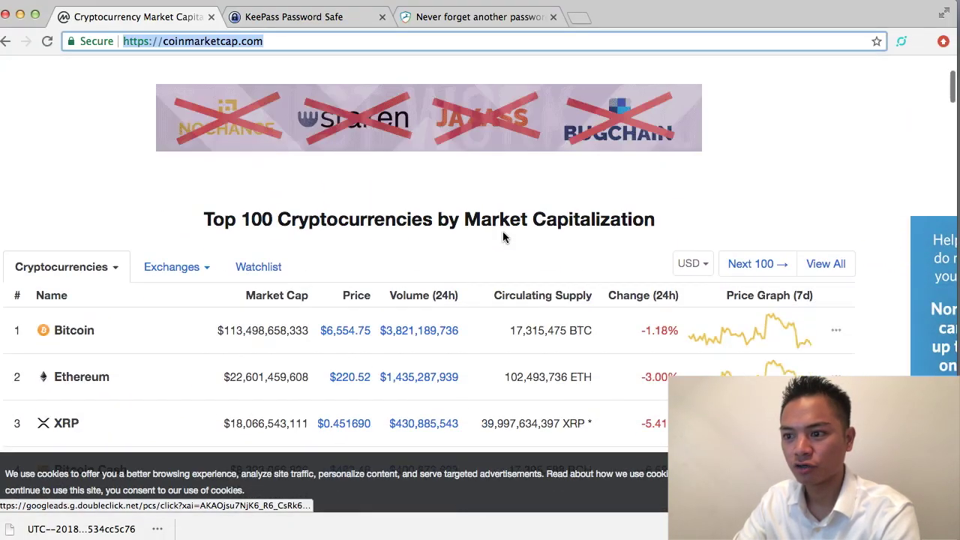
{"action": "scroll", "coordinate": [502, 235], "scroll_direction": "down", "scroll_amount": 8}
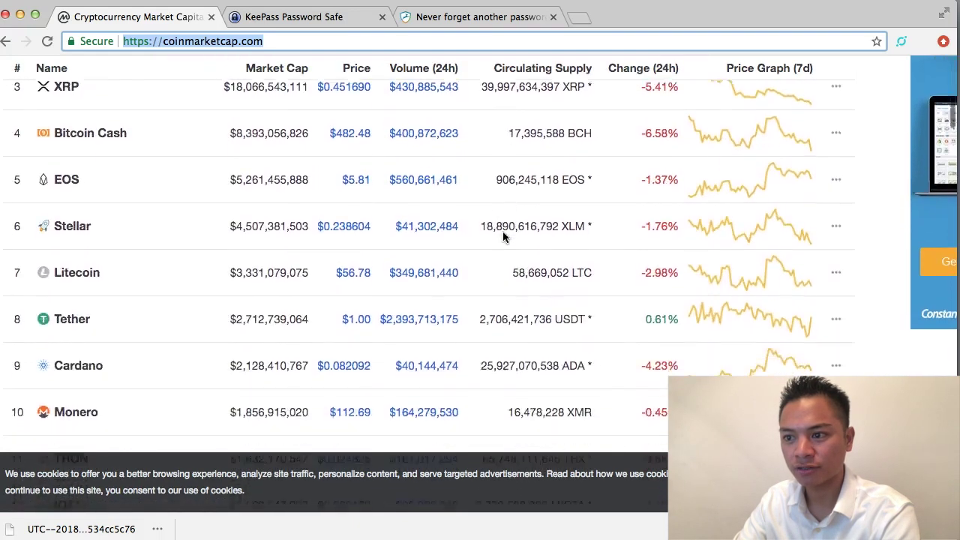
{"action": "scroll", "coordinate": [503, 231], "scroll_direction": "down", "scroll_amount": 2}
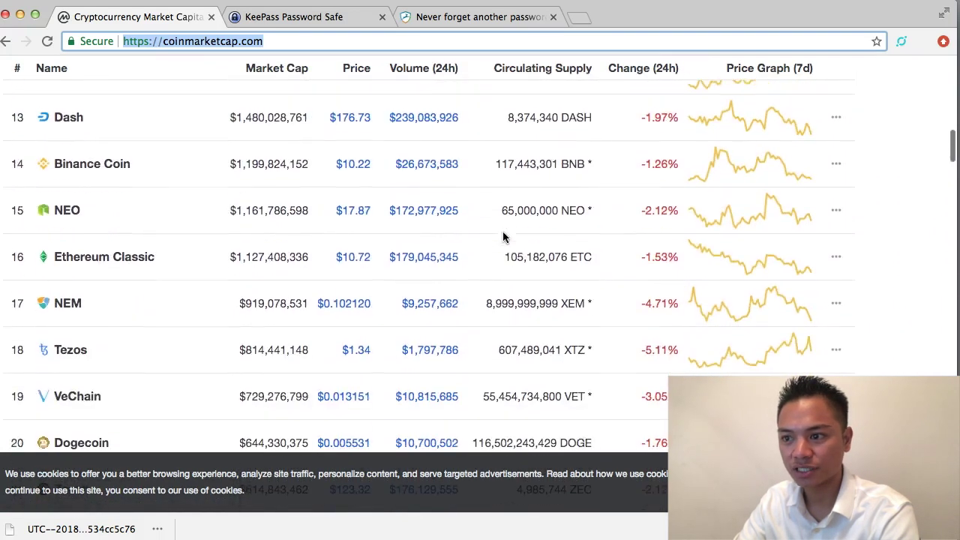
{"action": "left_click", "coordinate": [70, 303]}
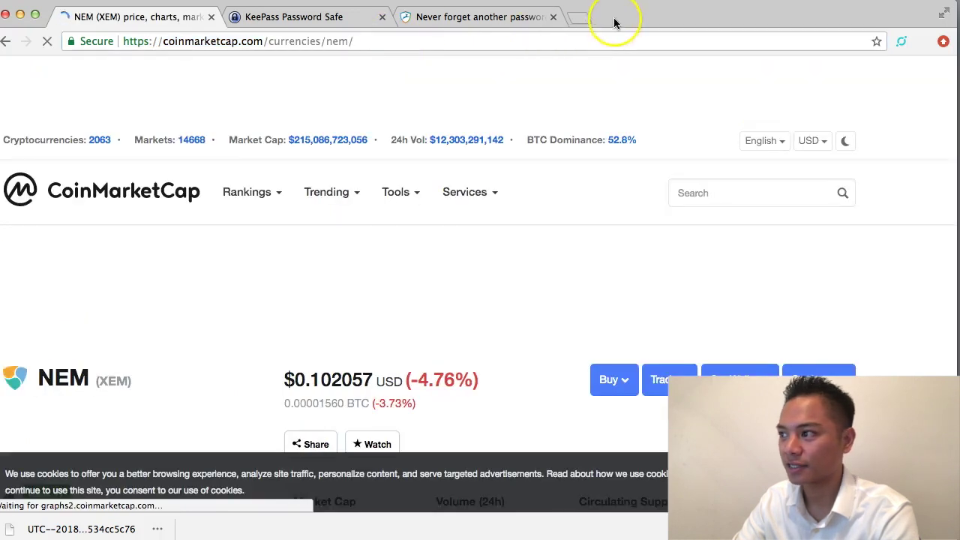
{"action": "scroll", "coordinate": [432, 357], "scroll_direction": "down", "scroll_amount": 5}
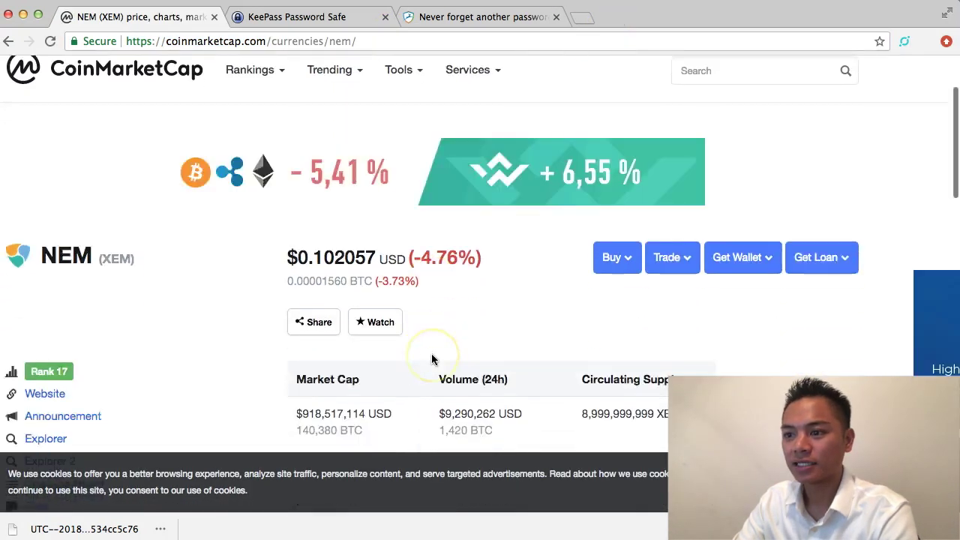
{"action": "left_click", "coordinate": [45, 302]}
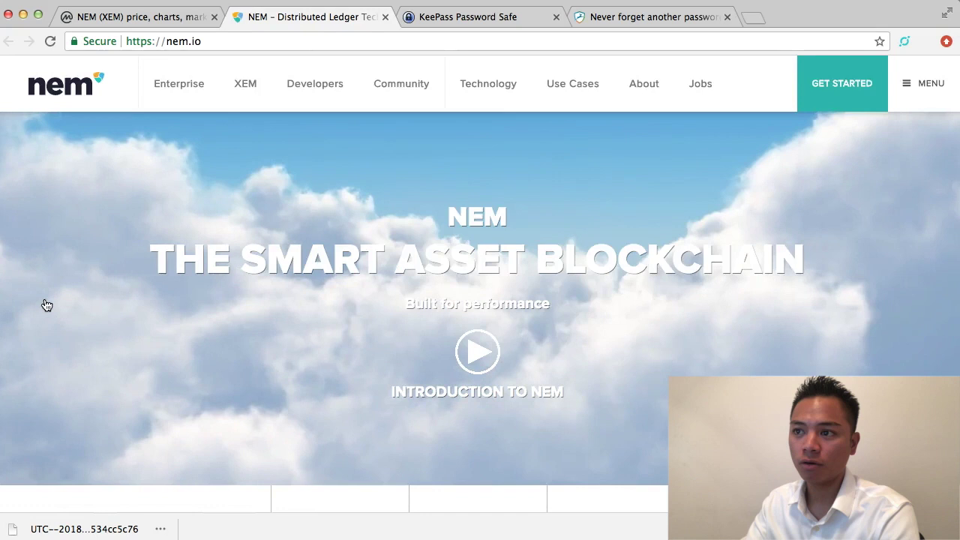
Step: Check the nem.io address and its secure connection details
{"action": "left_click", "coordinate": [141, 42]}
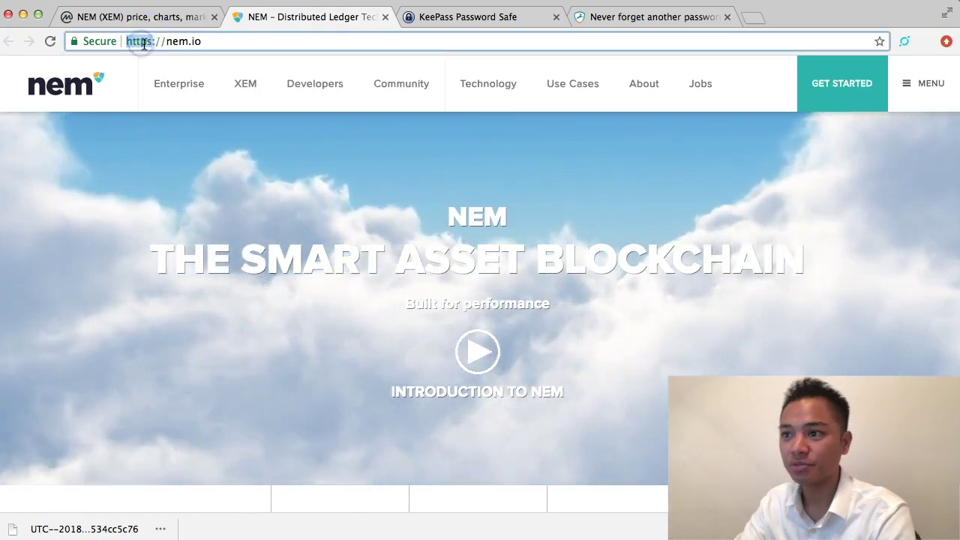
{"action": "left_click", "coordinate": [79, 42]}
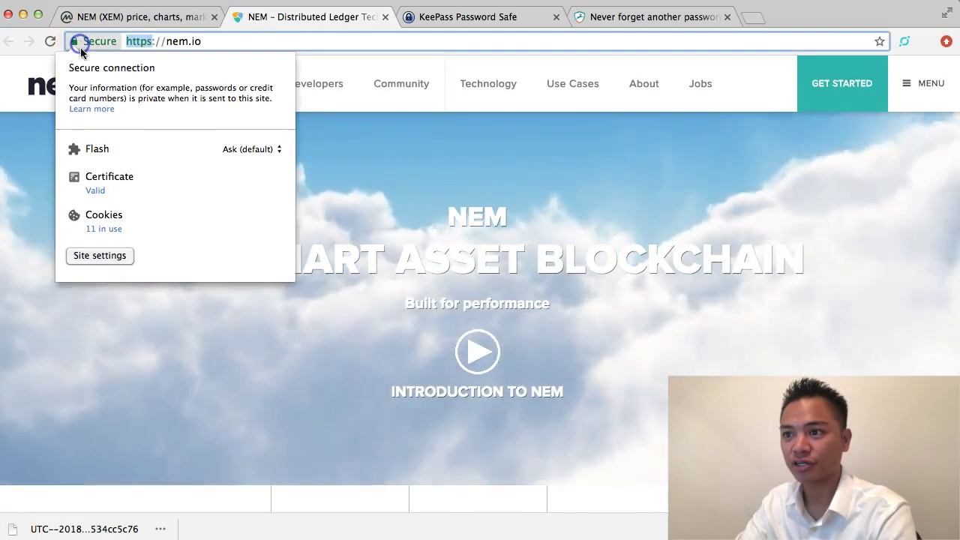
{"action": "left_click", "coordinate": [76, 43]}
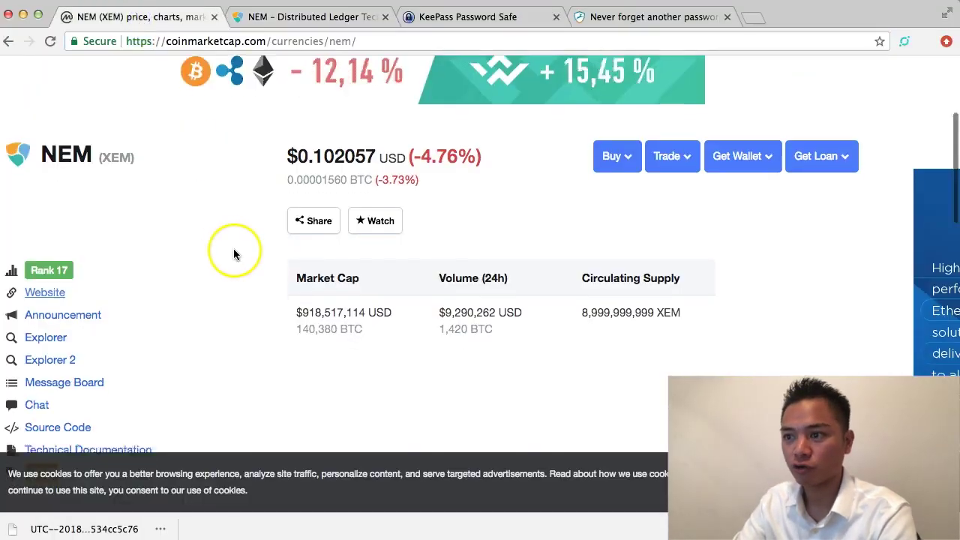
{"action": "scroll", "coordinate": [234, 254], "scroll_direction": "down", "scroll_amount": 3}
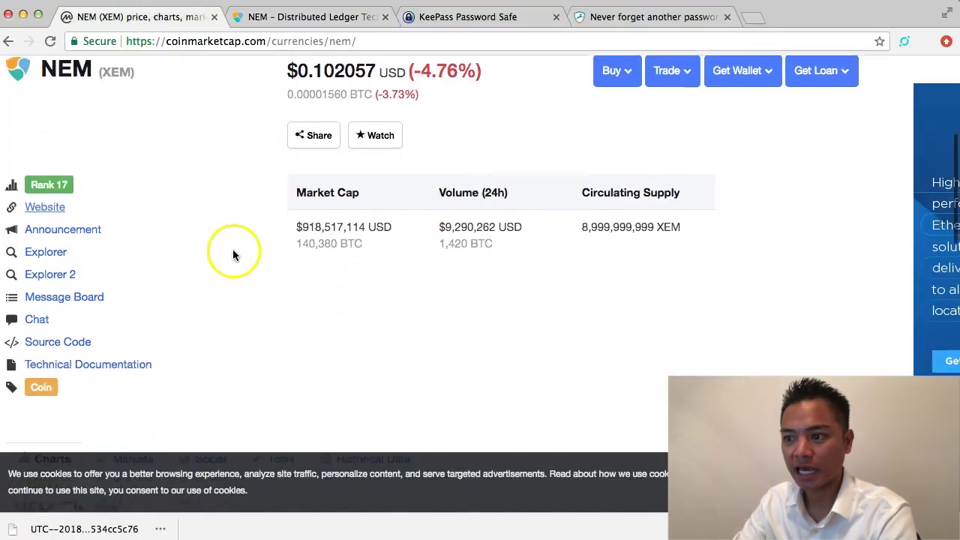
{"action": "scroll", "coordinate": [233, 255], "scroll_direction": "down", "scroll_amount": 5}
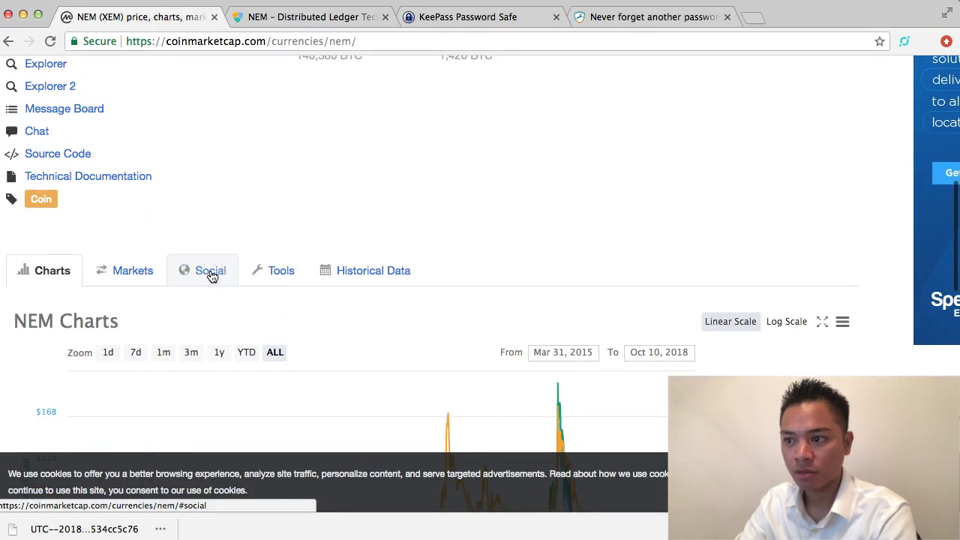
{"action": "left_click", "coordinate": [211, 271]}
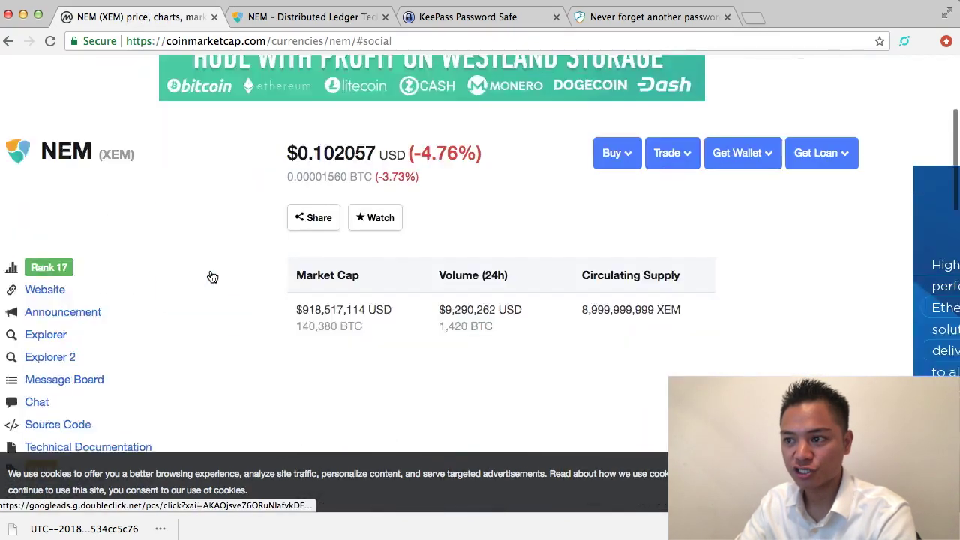
{"action": "scroll", "coordinate": [212, 277], "scroll_direction": "down", "scroll_amount": 5}
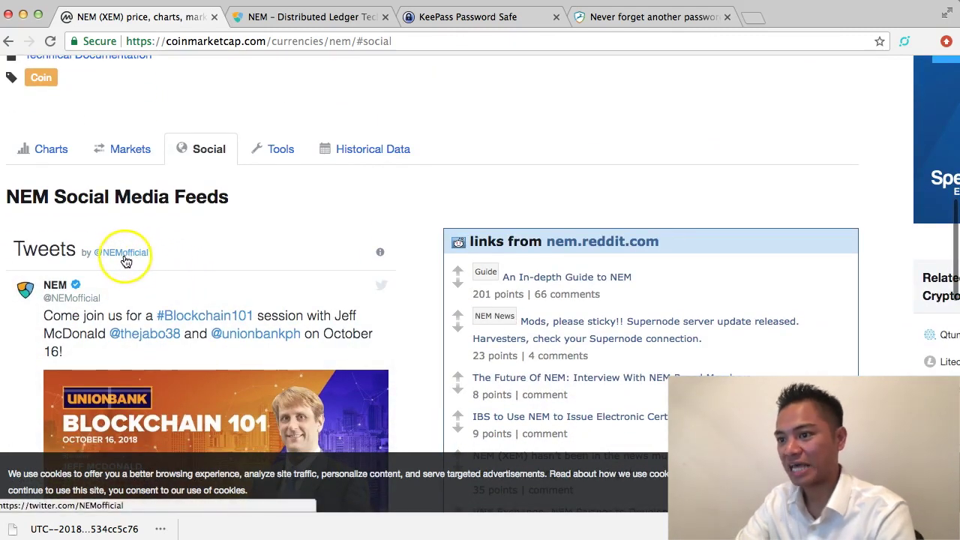
{"action": "left_click", "coordinate": [124, 255]}
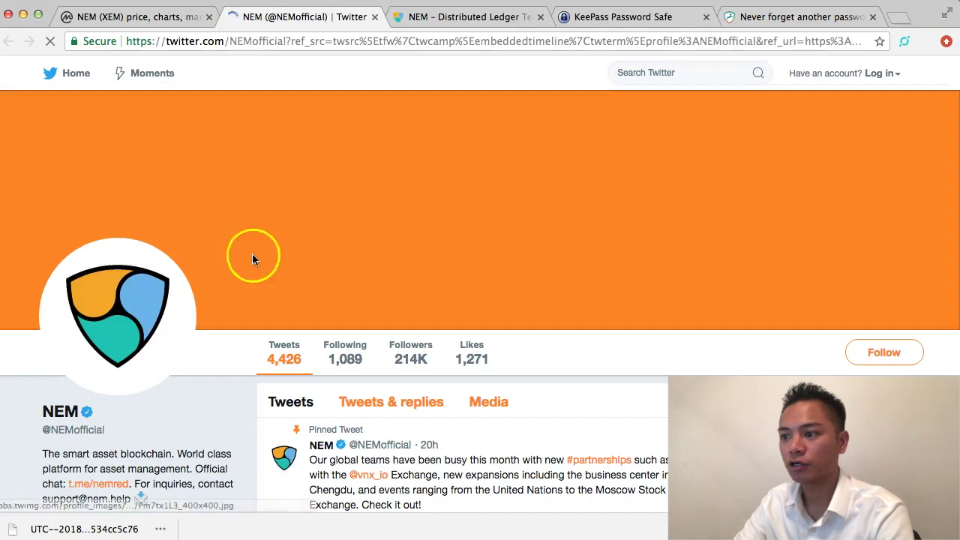
{"action": "scroll", "coordinate": [476, 227], "scroll_direction": "down", "scroll_amount": 3}
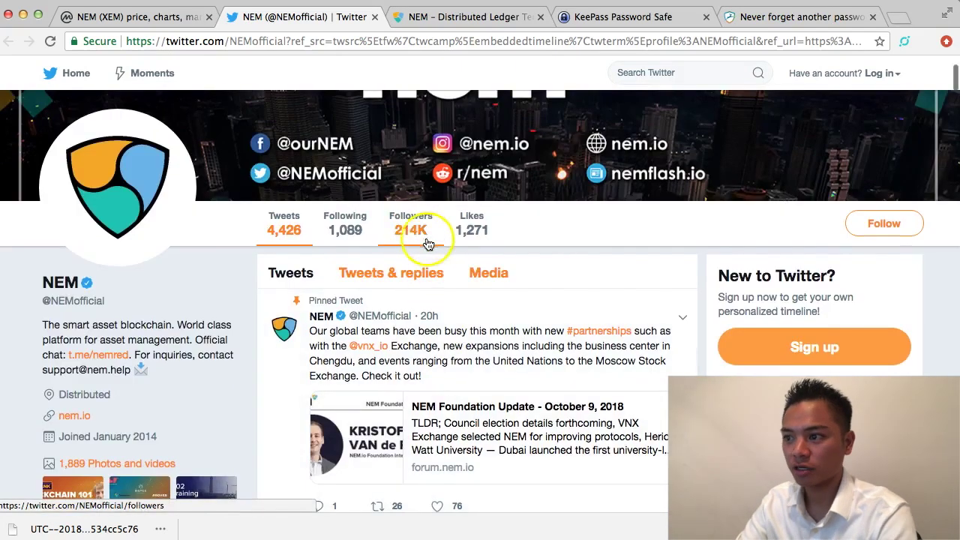
{"action": "mouse_move", "coordinate": [398, 237]}
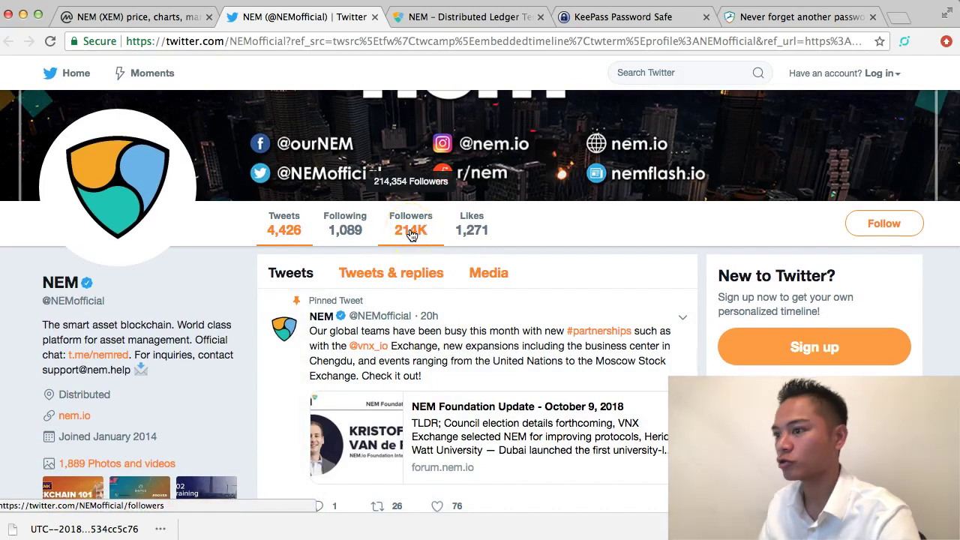
{"action": "left_click", "coordinate": [72, 418]}
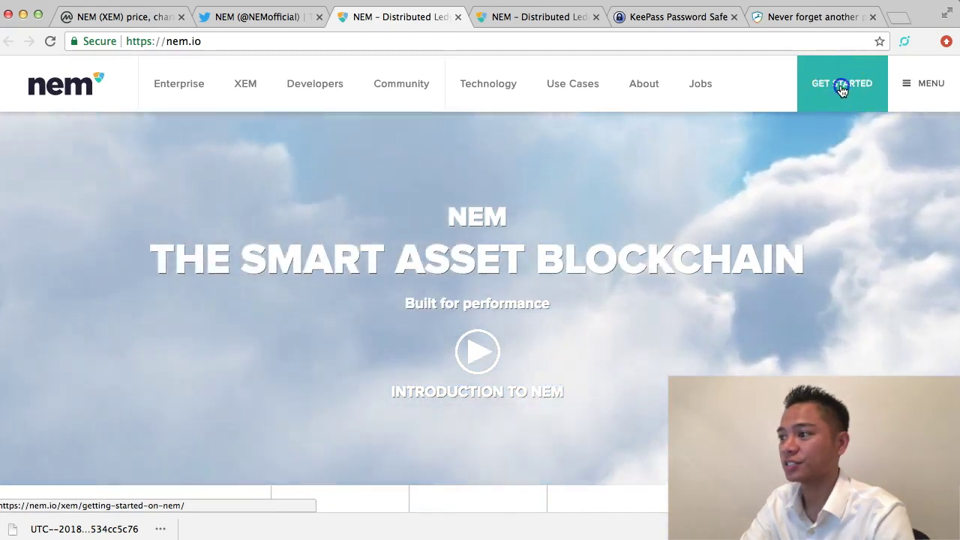
Step: Go to nem.io's Getting Started page and find the Download and Install the NEM Wallet section
{"action": "left_click", "coordinate": [841, 86]}
{"action": "scroll", "coordinate": [497, 300], "scroll_direction": "down", "scroll_amount": 5}
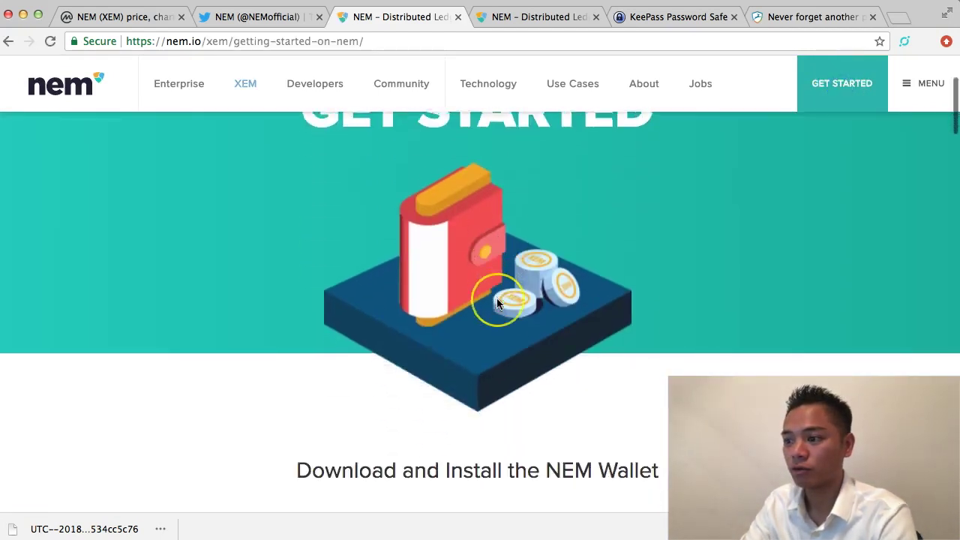
{"action": "scroll", "coordinate": [497, 303], "scroll_direction": "down", "scroll_amount": 3}
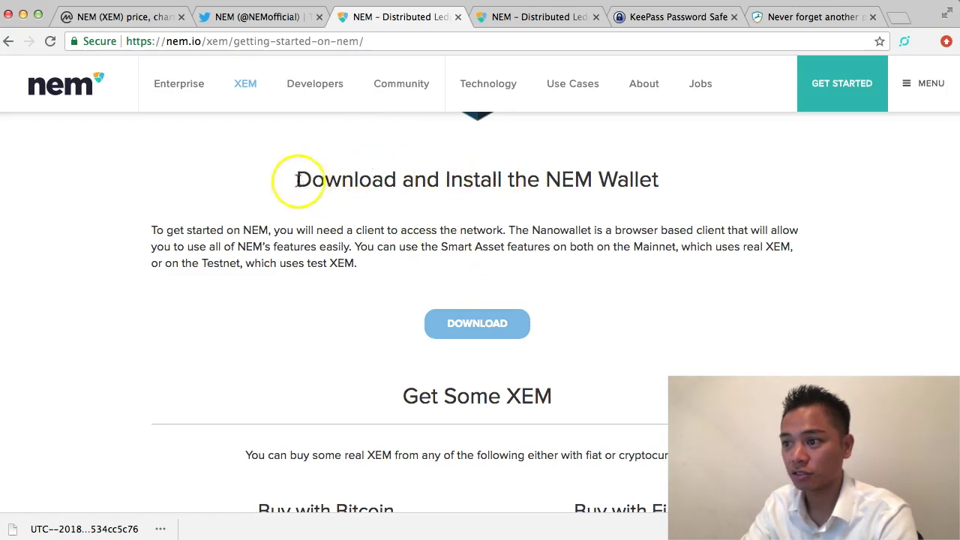
{"action": "left_click_drag", "start_coordinate": [295, 180], "coordinate": [670, 178]}
{"action": "left_click", "coordinate": [698, 181]}
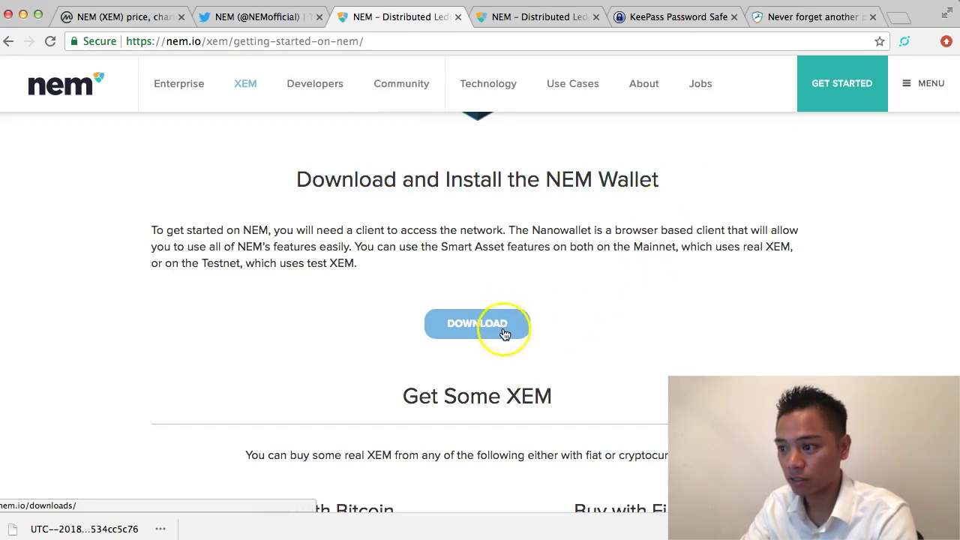
{"action": "scroll", "coordinate": [510, 331], "scroll_direction": "down", "scroll_amount": 3}
{"action": "scroll", "coordinate": [510, 332], "scroll_direction": "up", "scroll_amount": 2}
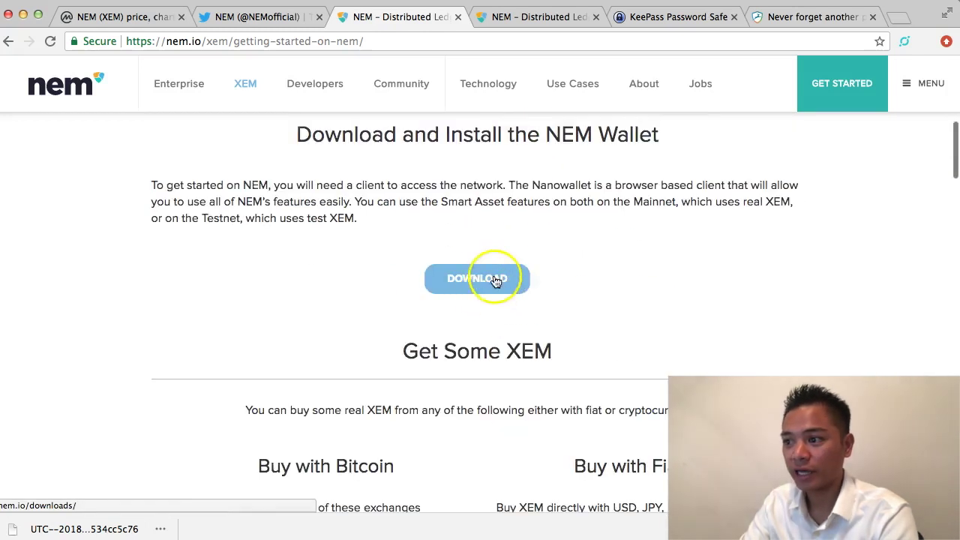
{"action": "scroll", "coordinate": [495, 278], "scroll_direction": "down", "scroll_amount": 2}
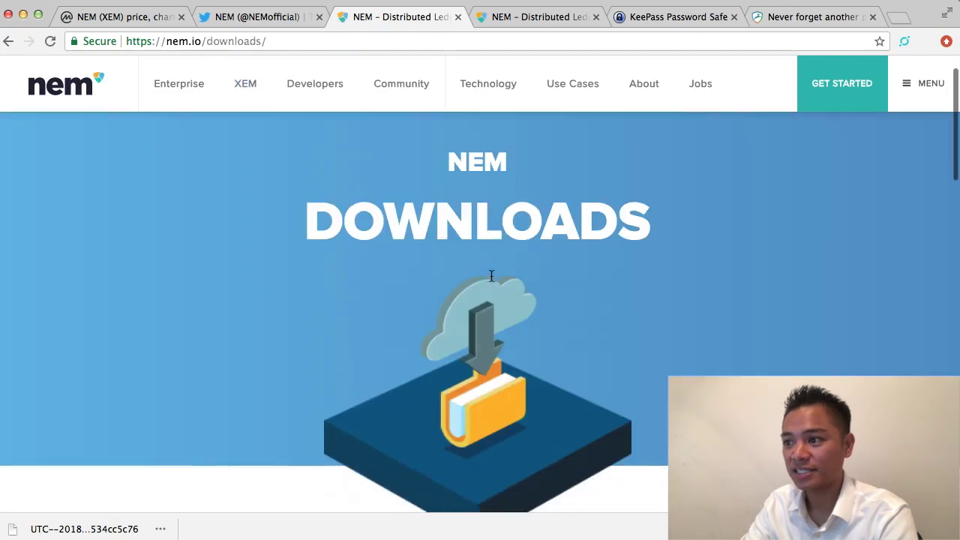
Step: On the downloads page, locate Nano Wallet under Desktop Client and download the Mac version
{"action": "left_click", "coordinate": [288, 37]}
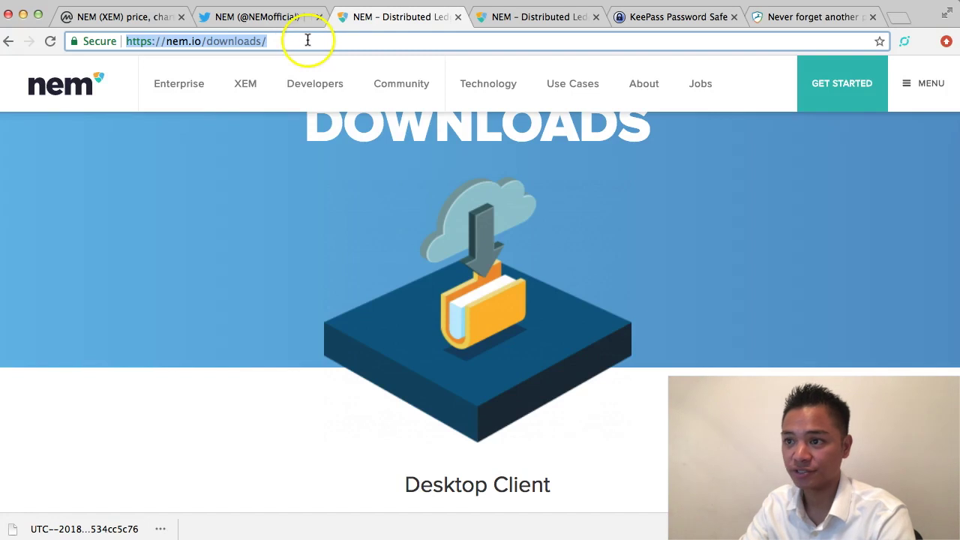
{"action": "scroll", "coordinate": [624, 400], "scroll_direction": "down", "scroll_amount": 8}
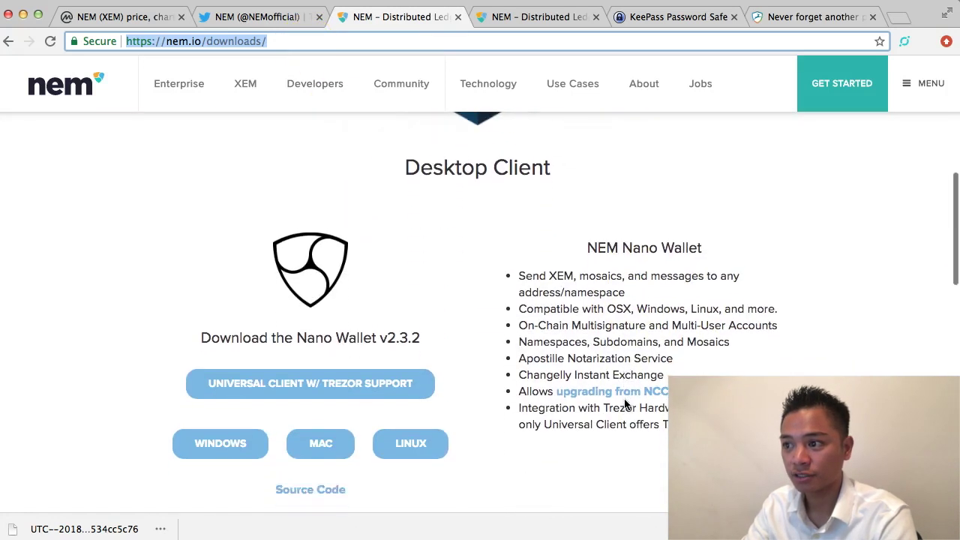
{"action": "left_click_drag", "start_coordinate": [405, 164], "coordinate": [558, 162]}
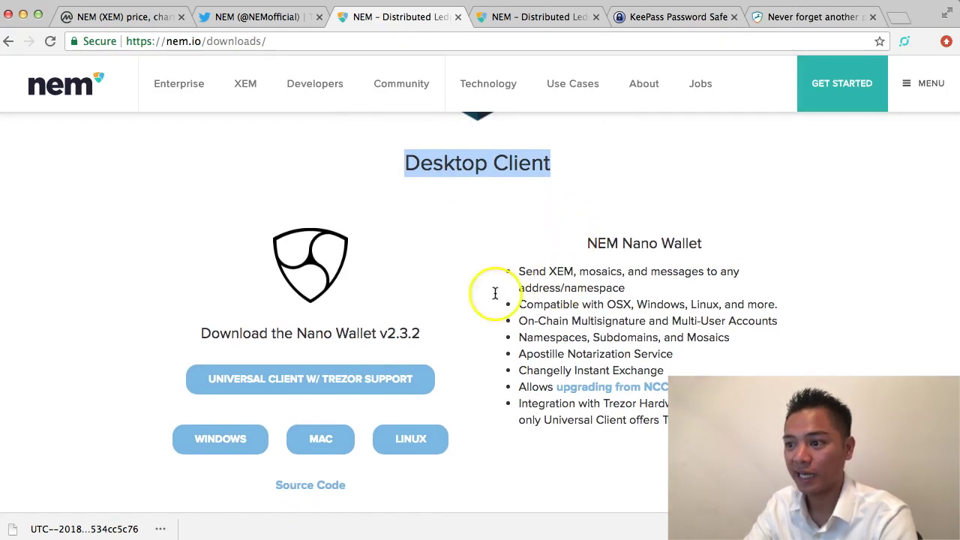
{"action": "left_click_drag", "start_coordinate": [297, 333], "coordinate": [380, 335]}
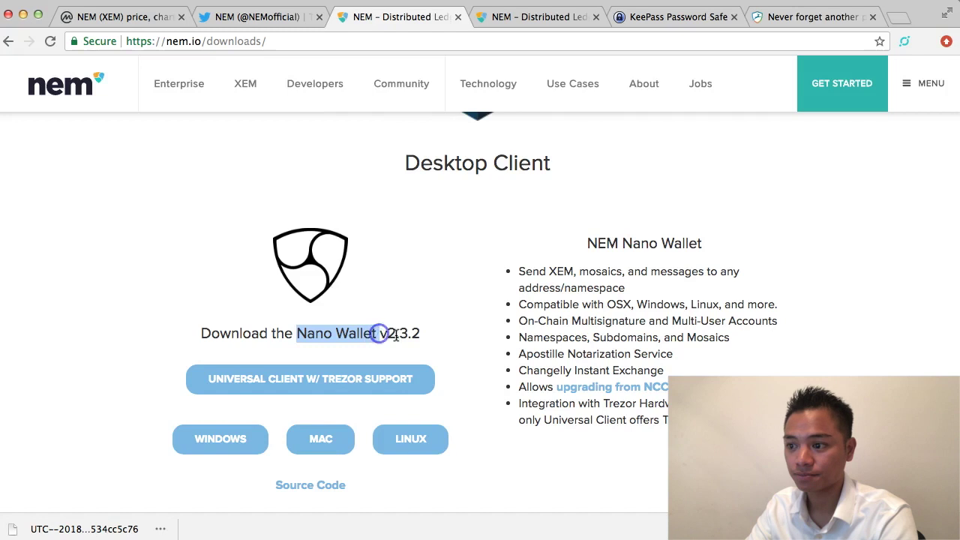
{"action": "scroll", "coordinate": [420, 345], "scroll_direction": "down", "scroll_amount": 1}
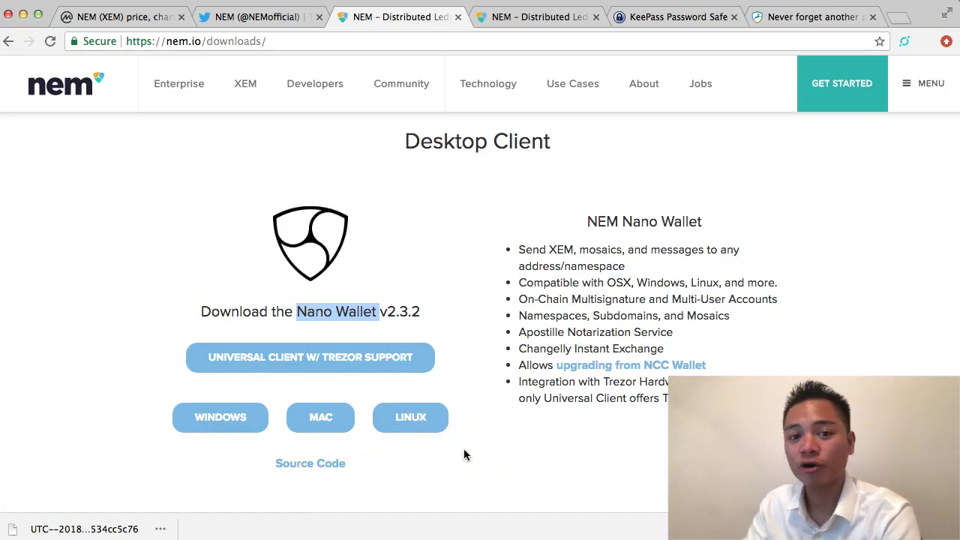
{"action": "left_click", "coordinate": [326, 424]}
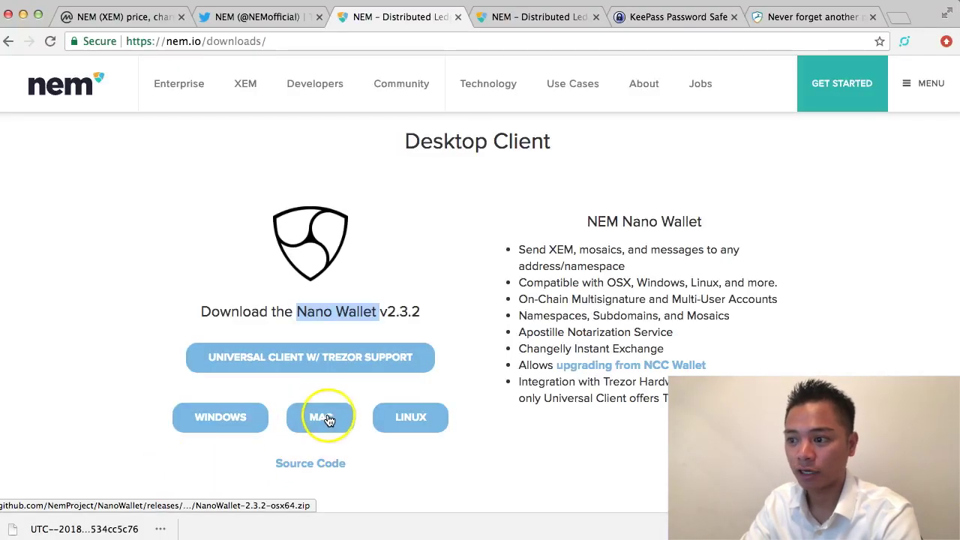
{"action": "scroll", "coordinate": [319, 414], "scroll_direction": "down", "scroll_amount": 1}
{"action": "left_click", "coordinate": [328, 415]}
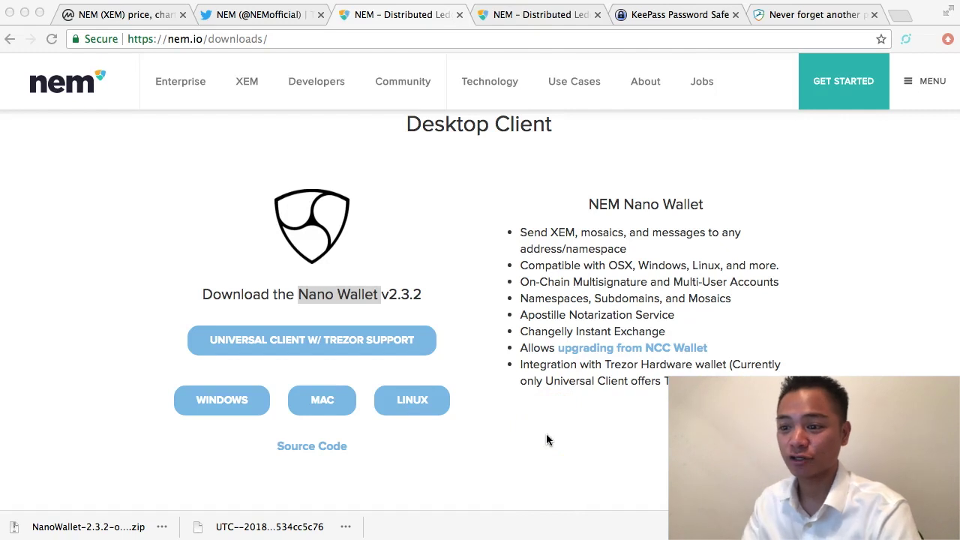
Step: Open the downloaded NanoWallet 2.3.2 zip from Chrome's download bar
{"action": "left_click", "coordinate": [118, 525]}
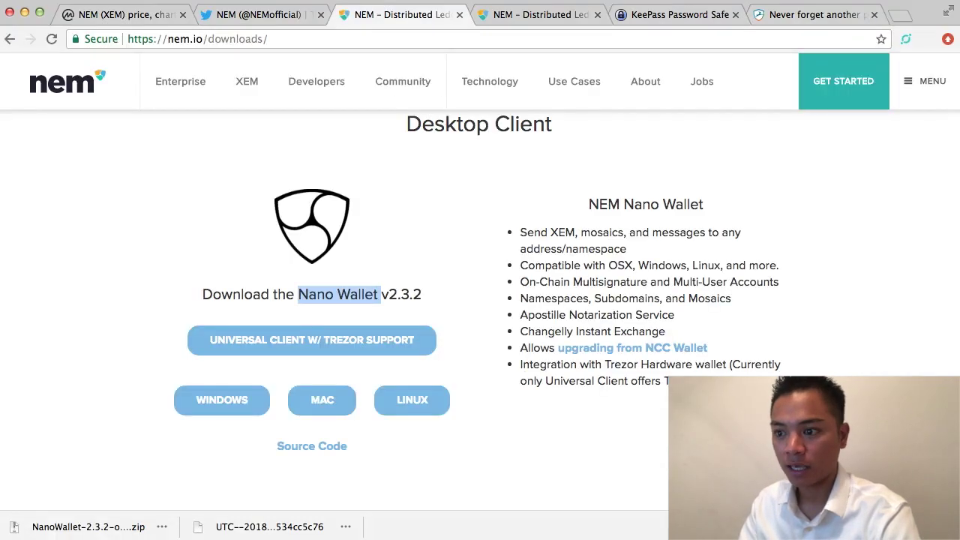
Step: Unzip NanoWallet-2.3.2-osx64 in Downloads and launch the NanoWallet app via right-click Open
{"action": "left_click", "coordinate": [94, 525]}
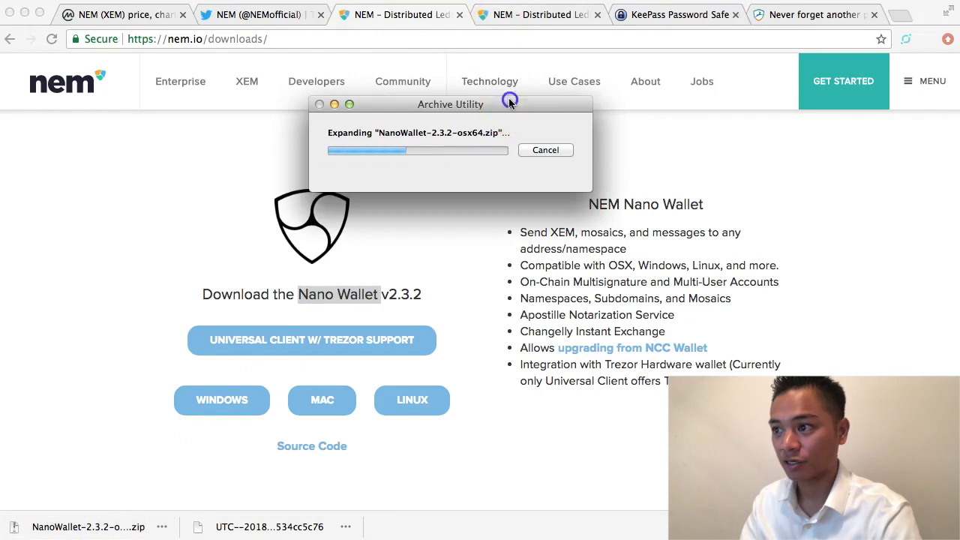
{"action": "left_click_drag", "start_coordinate": [507, 98], "coordinate": [459, 148]}
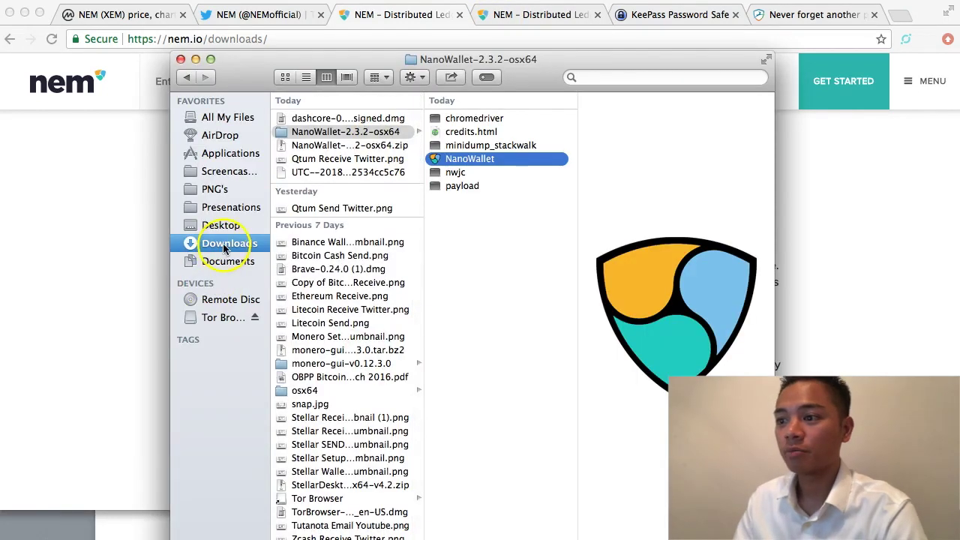
{"action": "left_click", "coordinate": [336, 133]}
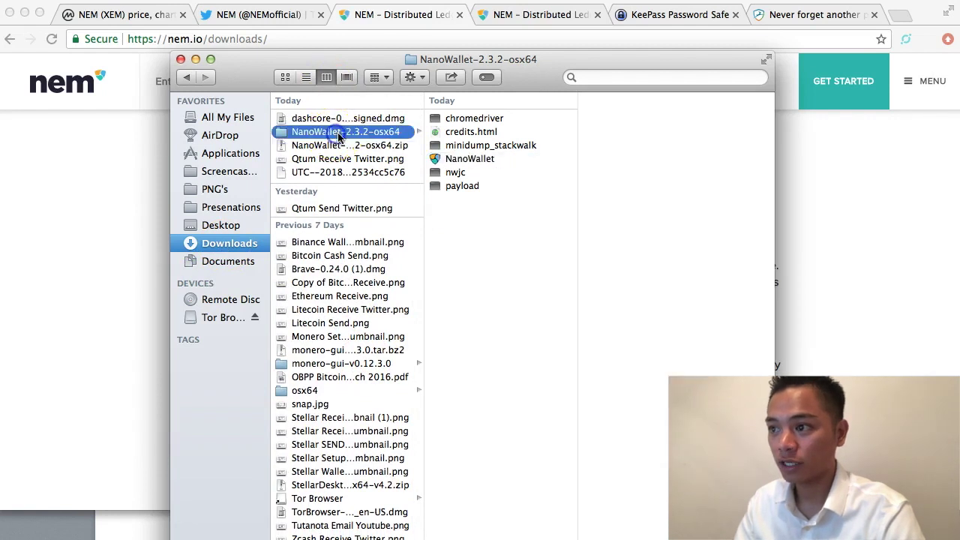
{"action": "left_click", "coordinate": [491, 162]}
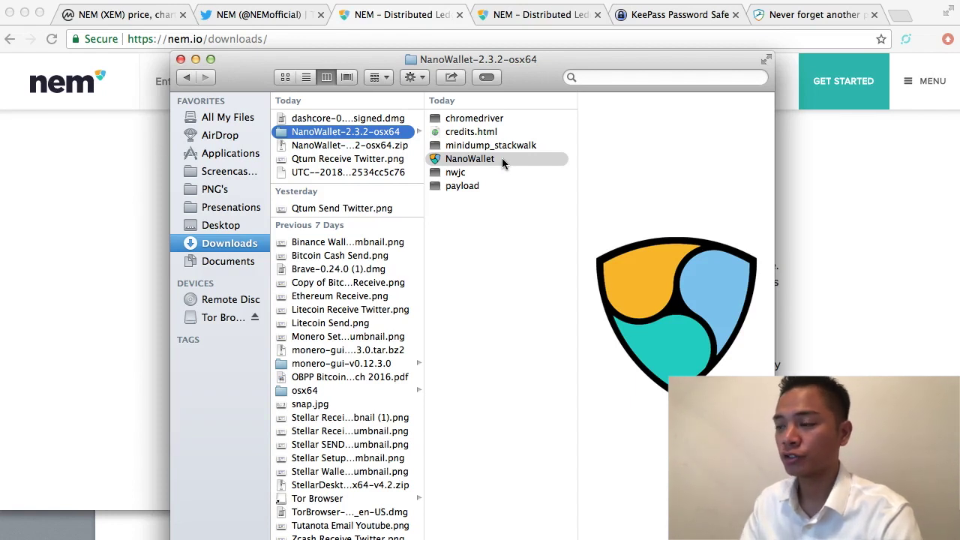
{"action": "right_click", "coordinate": [502, 163]}
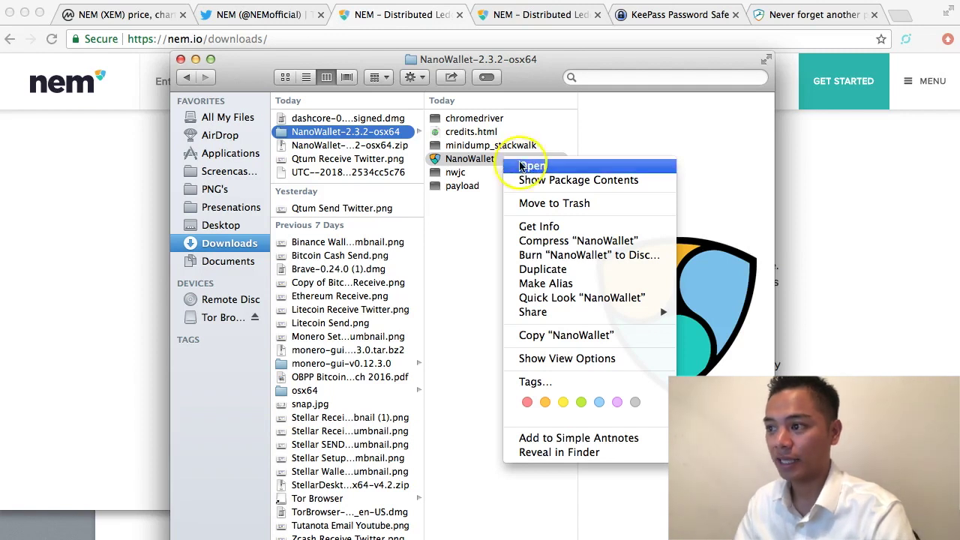
{"action": "left_click", "coordinate": [525, 166]}
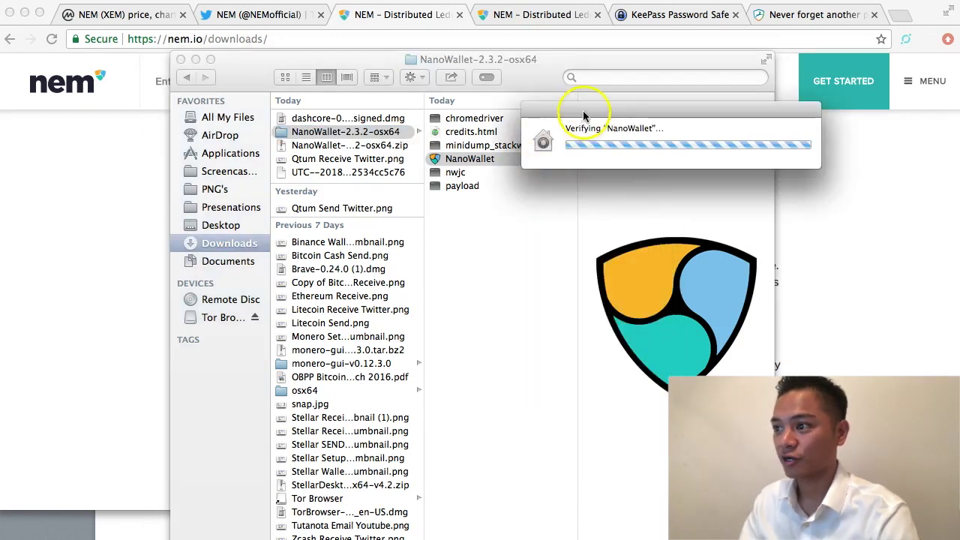
{"action": "left_click_drag", "start_coordinate": [575, 112], "coordinate": [381, 113]}
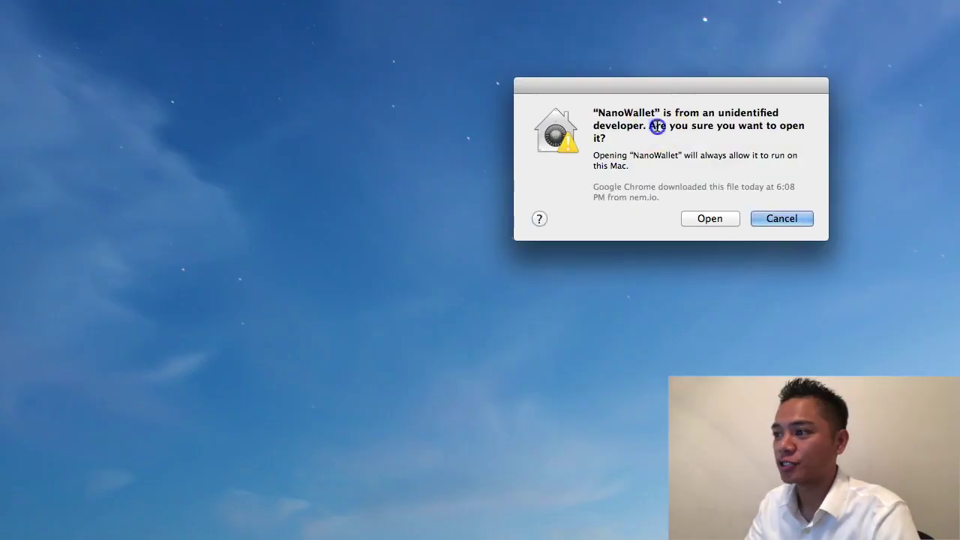
Step: Allow NanoWallet to open despite the unidentified-developer warning and go to Sign Up
{"action": "left_click_drag", "start_coordinate": [657, 126], "coordinate": [667, 138]}
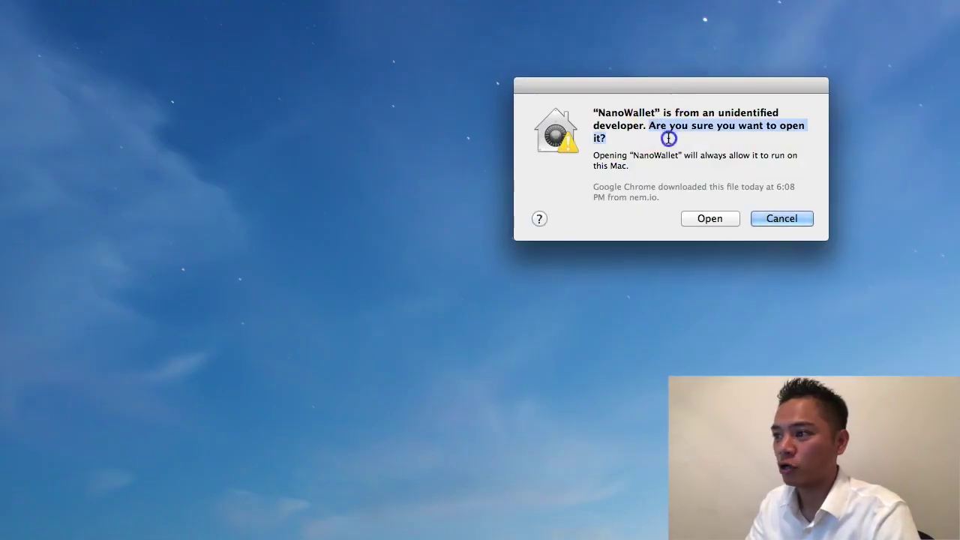
{"action": "left_click", "coordinate": [712, 219]}
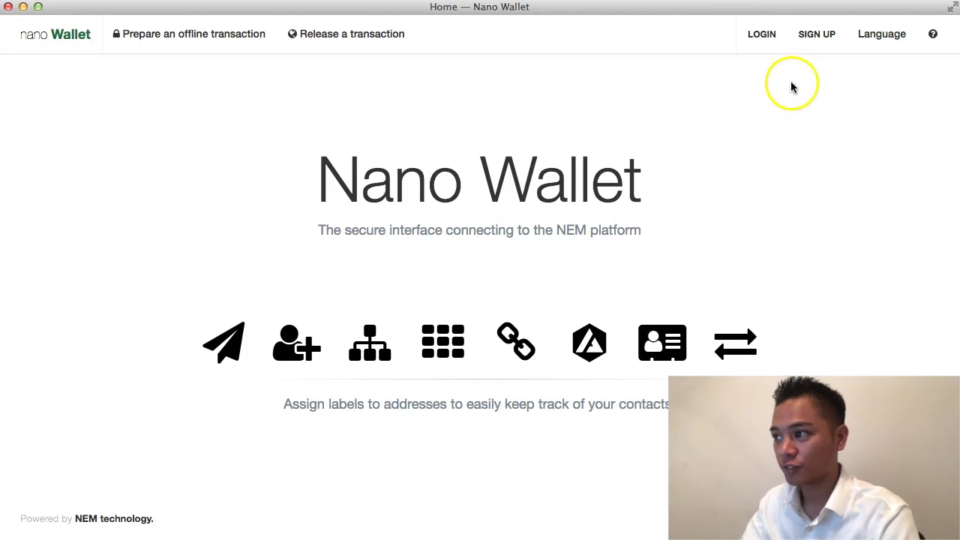
{"action": "left_click", "coordinate": [824, 41]}
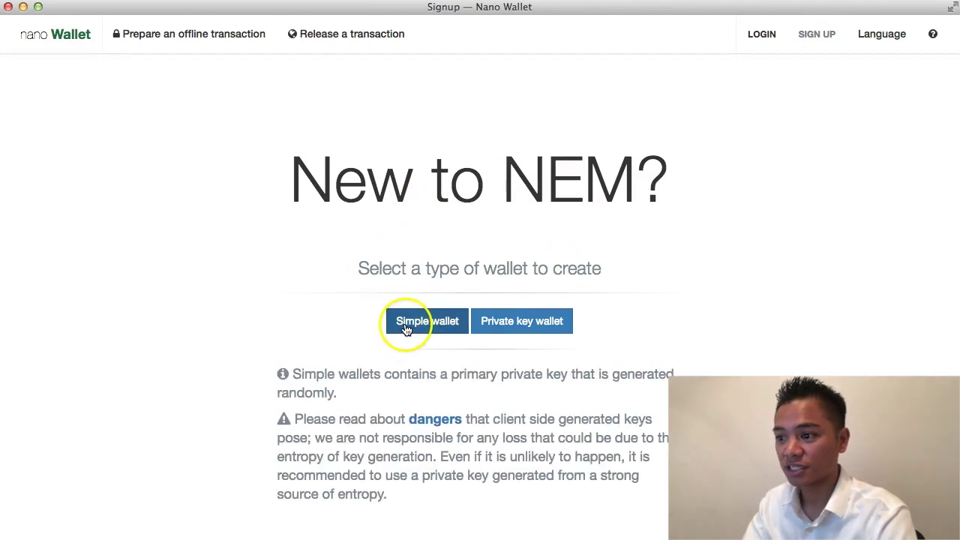
Step: Choose Simple wallet creation and acknowledge the offline-safety warning
{"action": "mouse_move", "coordinate": [525, 324]}
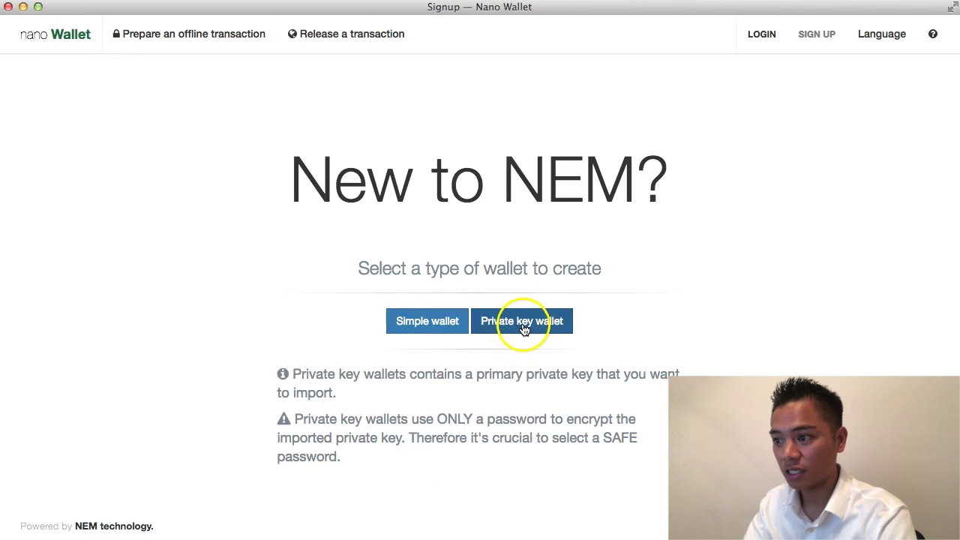
{"action": "mouse_move", "coordinate": [428, 331]}
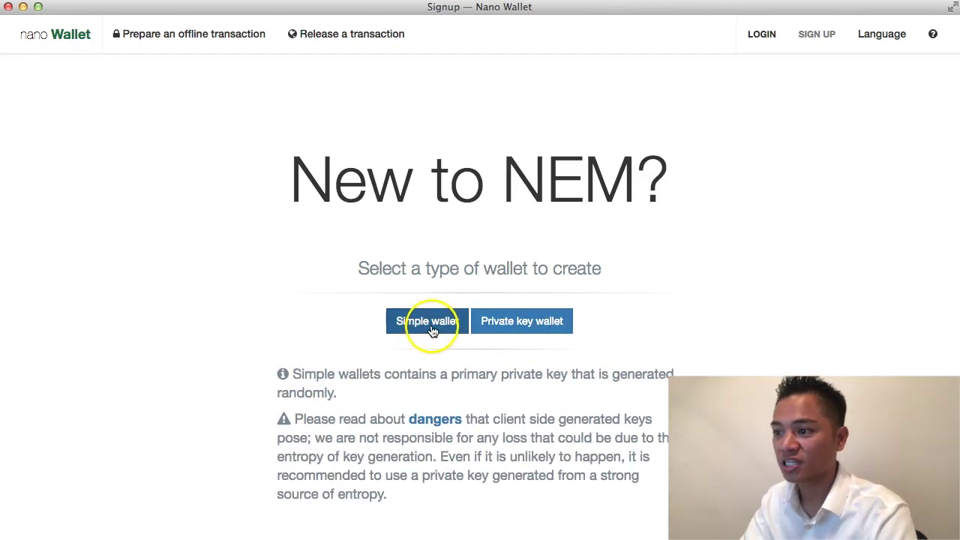
{"action": "left_click", "coordinate": [428, 328]}
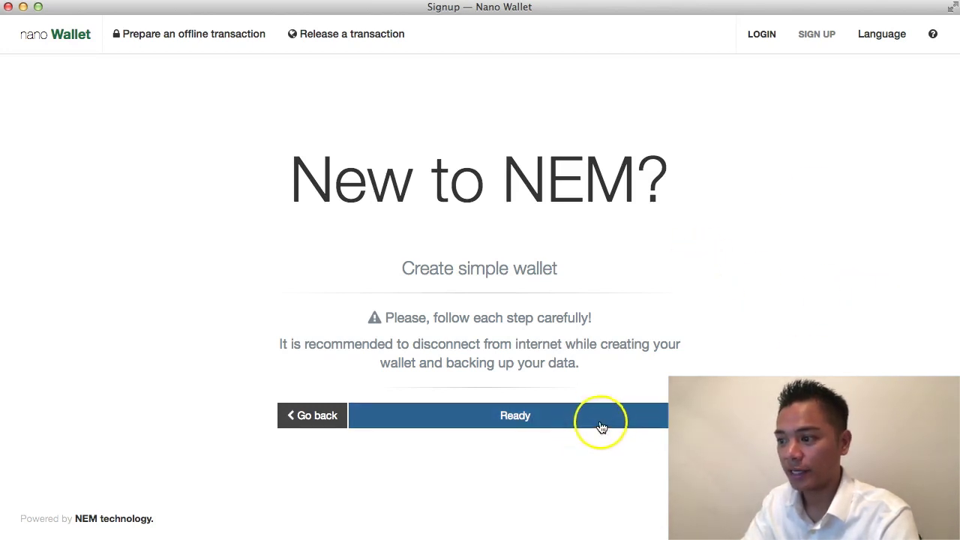
{"action": "left_click", "coordinate": [601, 427]}
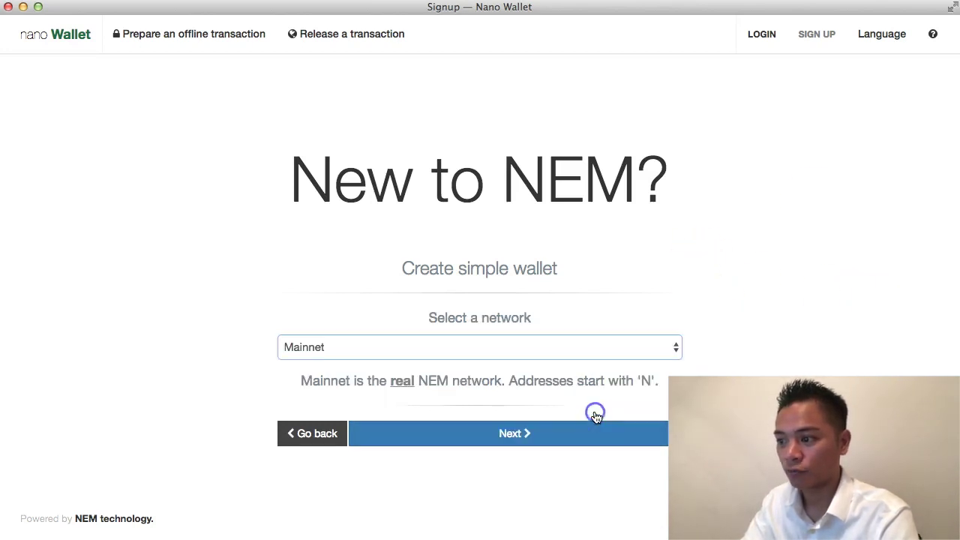
Step: Keep Mainnet as the network, name the wallet 'Den', and reach the password fields
{"action": "left_click", "coordinate": [510, 352]}
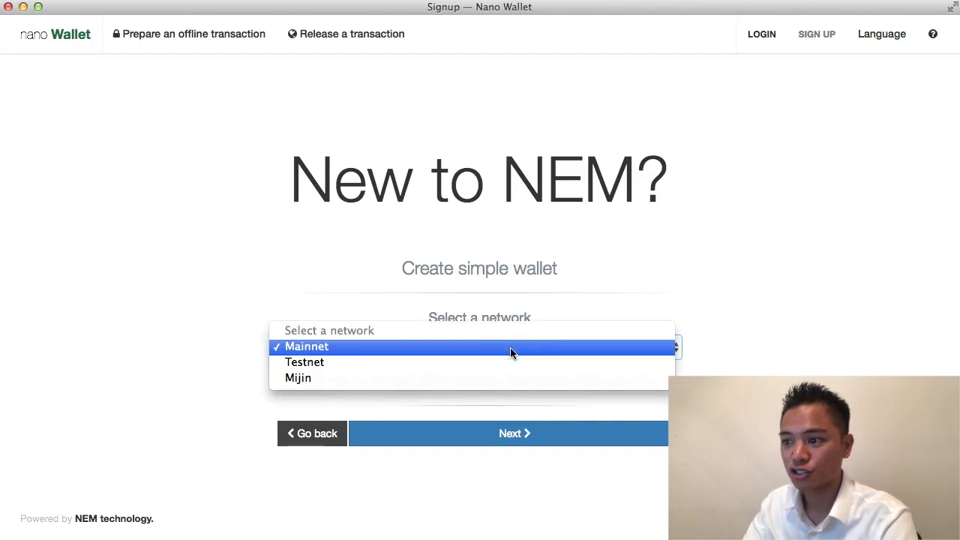
{"action": "left_click", "coordinate": [510, 349]}
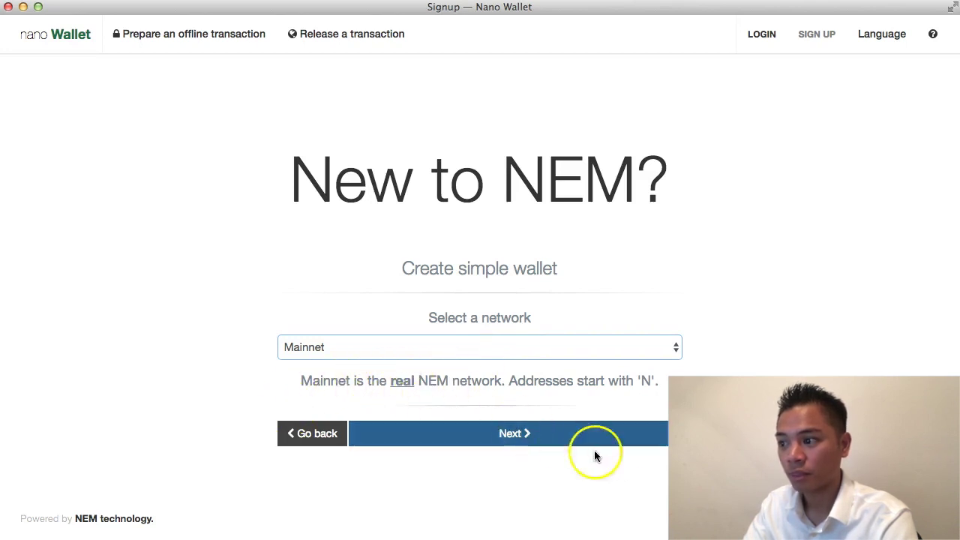
{"action": "left_click", "coordinate": [616, 441]}
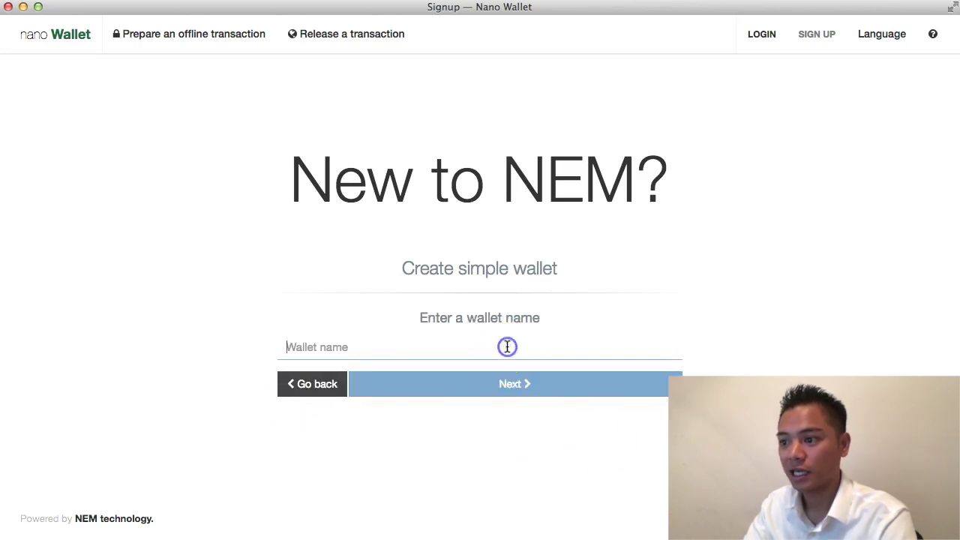
{"action": "left_click", "coordinate": [507, 347]}
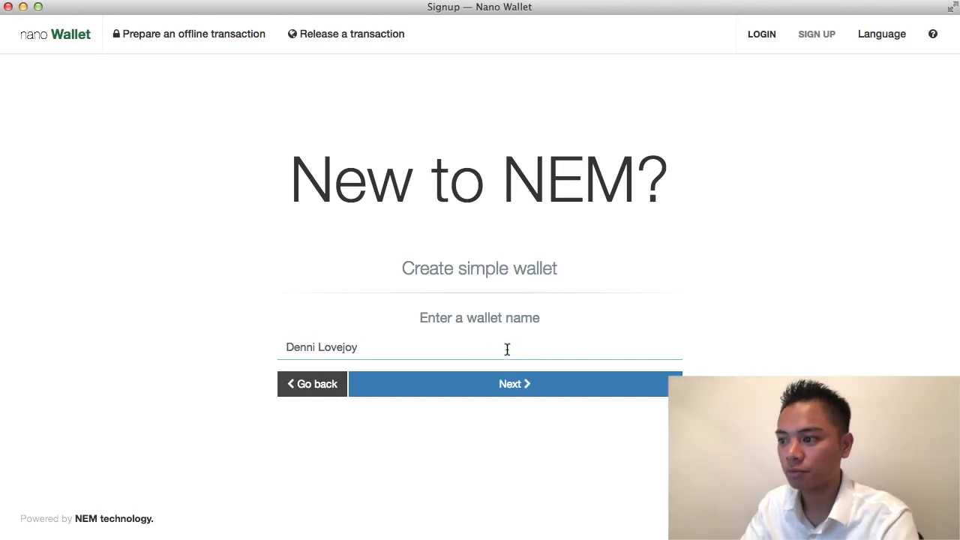
{"action": "left_click_drag", "start_coordinate": [527, 385], "coordinate": [583, 393]}
{"action": "left_click", "coordinate": [520, 348]}
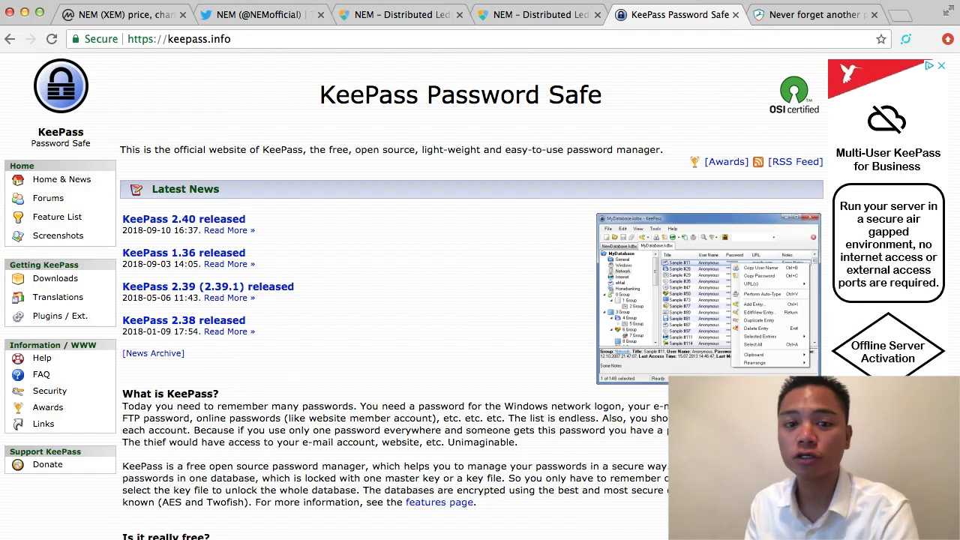
Step: Browse the Dashlane password manager site, then return to the nem.io wallet password field
{"action": "left_click", "coordinate": [816, 21]}
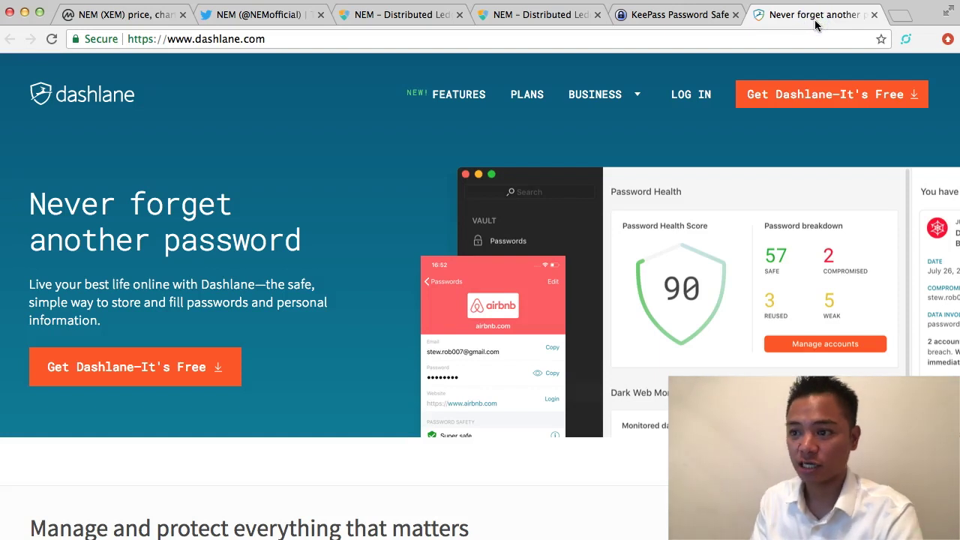
{"action": "left_click", "coordinate": [506, 266]}
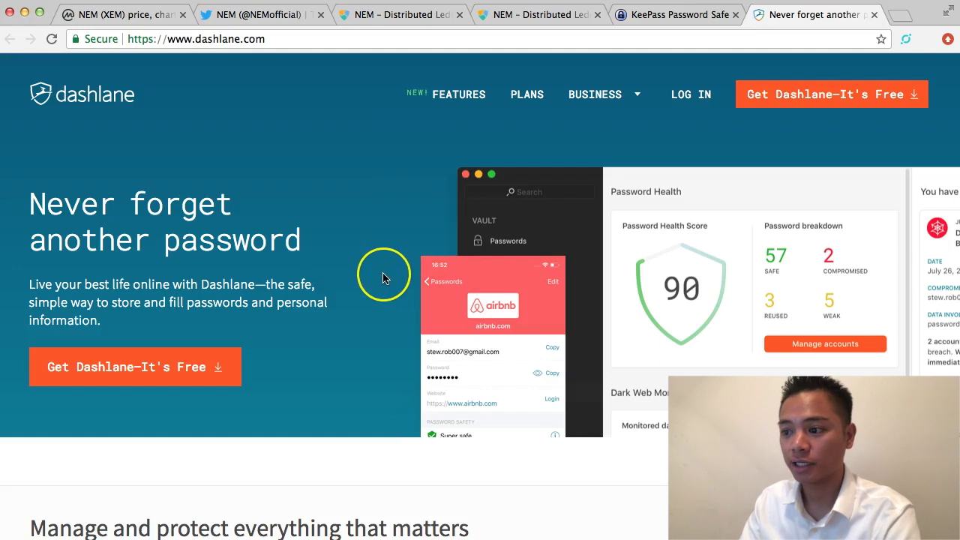
{"action": "scroll", "coordinate": [383, 277], "scroll_direction": "down", "scroll_amount": 5}
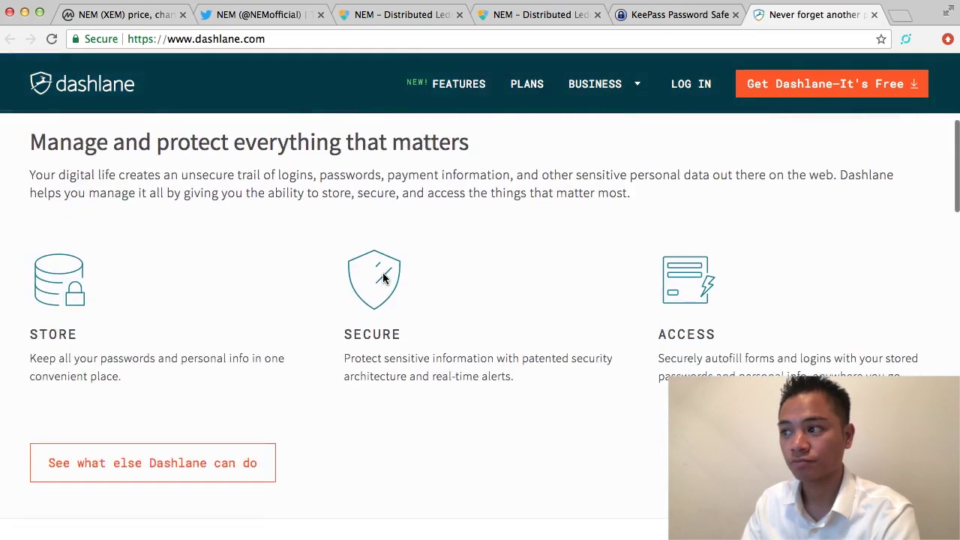
{"action": "scroll", "coordinate": [382, 277], "scroll_direction": "up", "scroll_amount": 5}
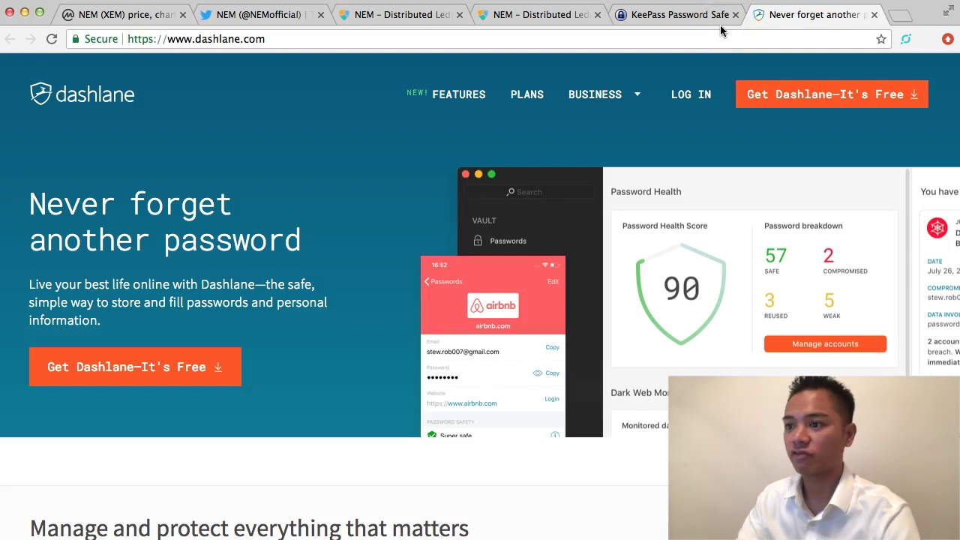
{"action": "left_click", "coordinate": [547, 16]}
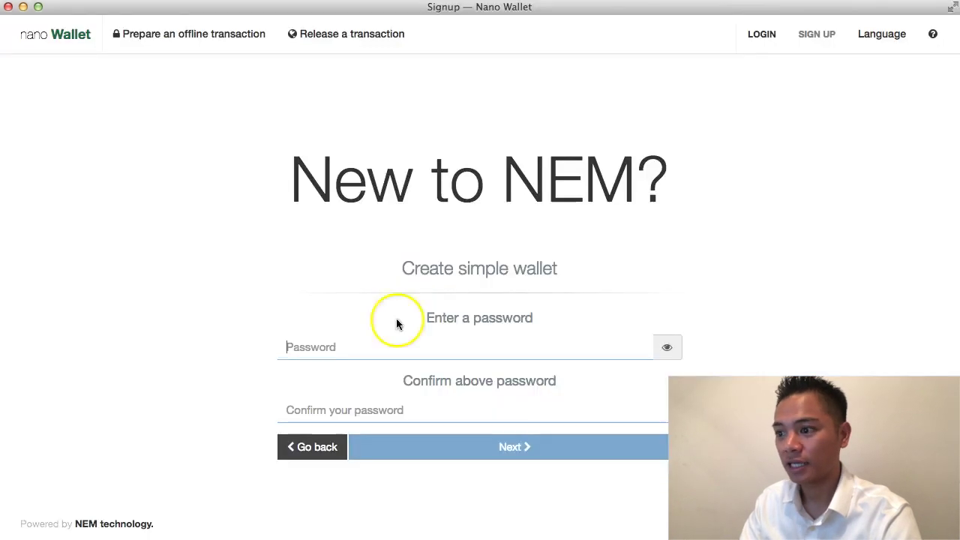
{"action": "left_click", "coordinate": [374, 346]}
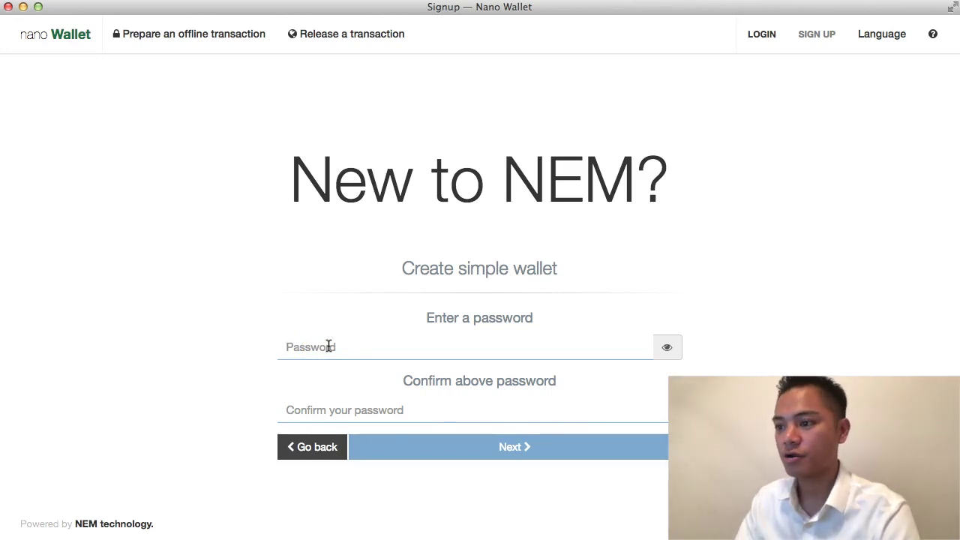
Step: Paste the copied password into both the password and confirmation fields
{"action": "key", "text": "super+v"}
{"action": "left_click", "coordinate": [399, 408]}
{"action": "key", "text": "super+v"}
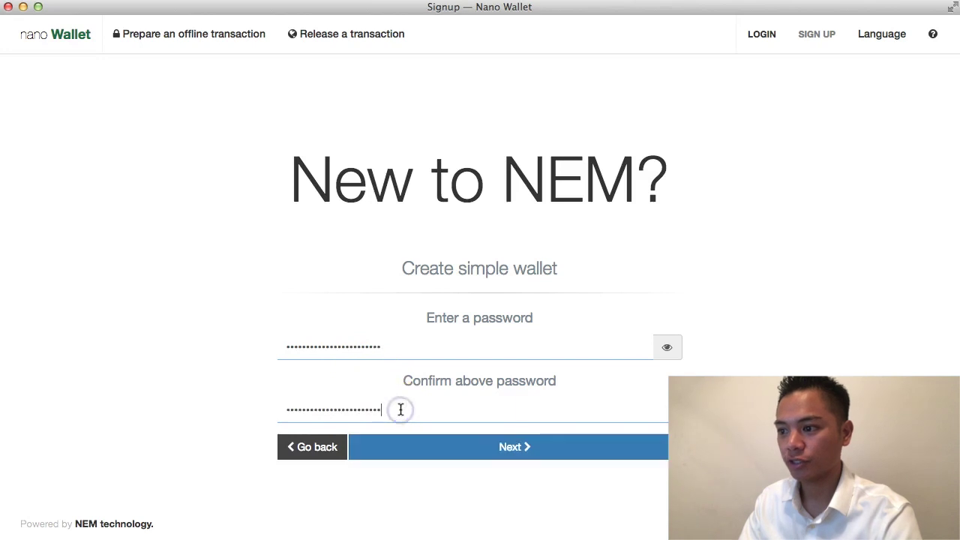
Step: Generate the private key and continue once generation is done
{"action": "left_click", "coordinate": [545, 450]}
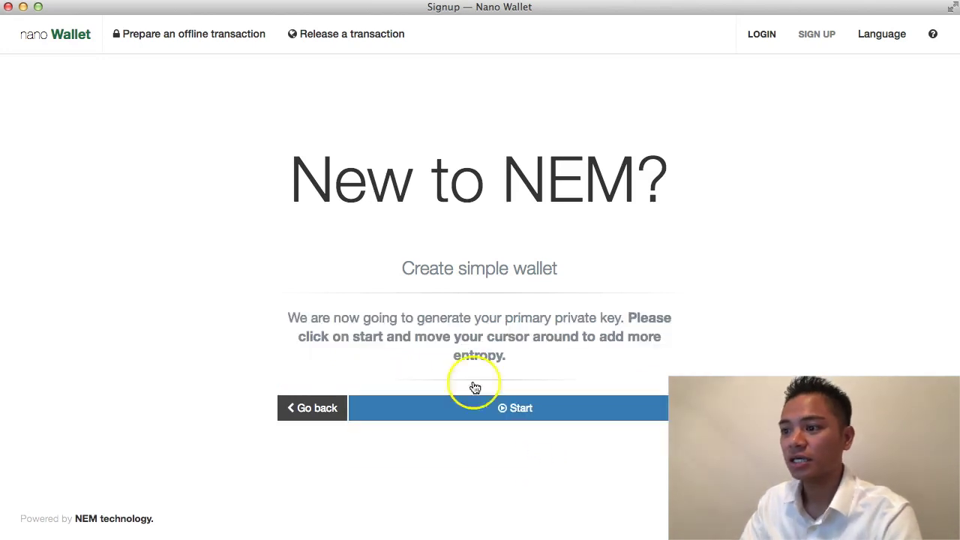
{"action": "left_click_drag", "start_coordinate": [349, 317], "coordinate": [556, 320]}
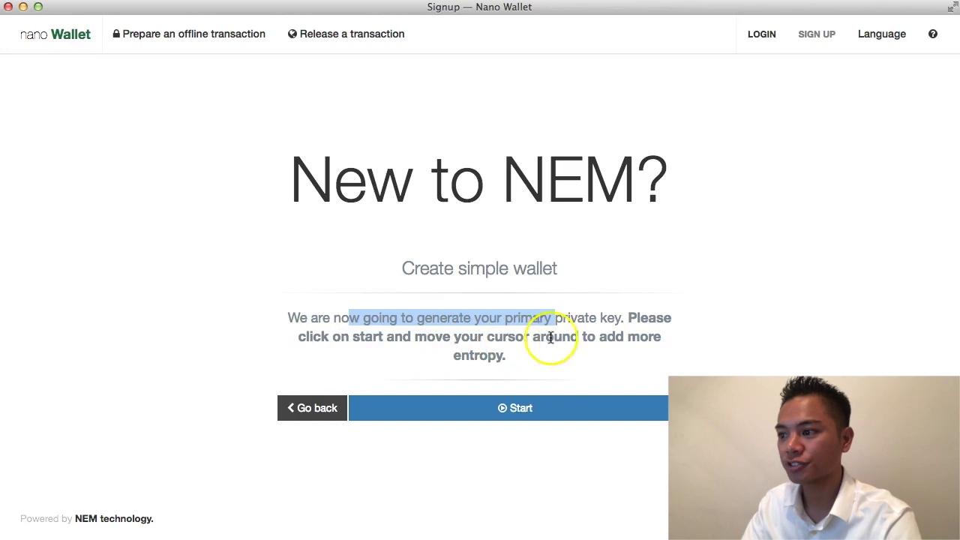
{"action": "left_click", "coordinate": [590, 420]}
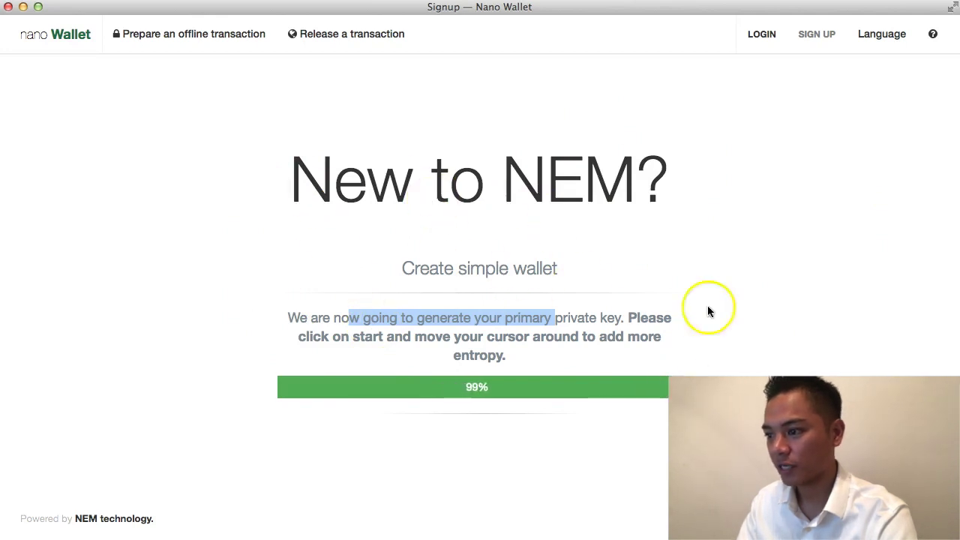
{"action": "left_click", "coordinate": [564, 447]}
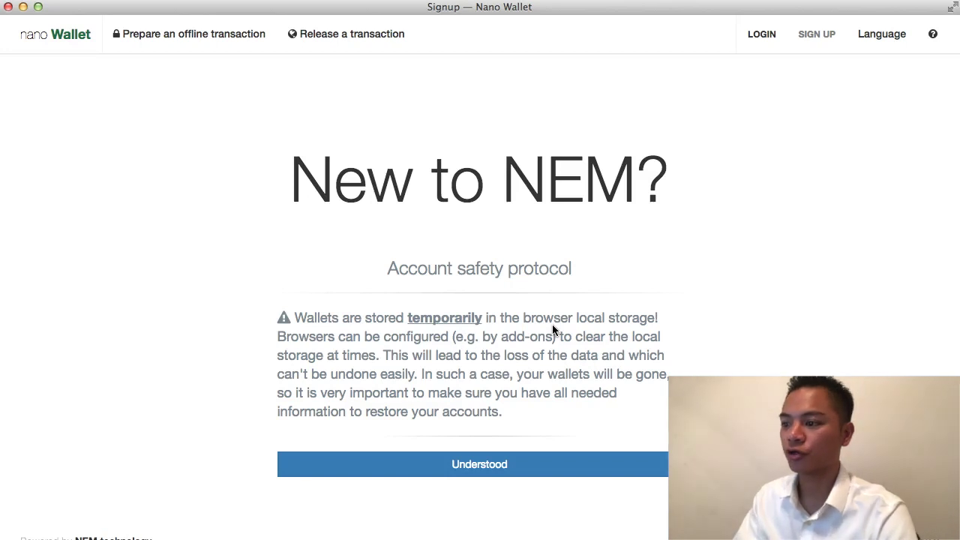
{"action": "left_click", "coordinate": [566, 468]}
Step: Acknowledge the local storage warning and save the .wlt wallet backup to Downloads
{"action": "left_click", "coordinate": [567, 470]}
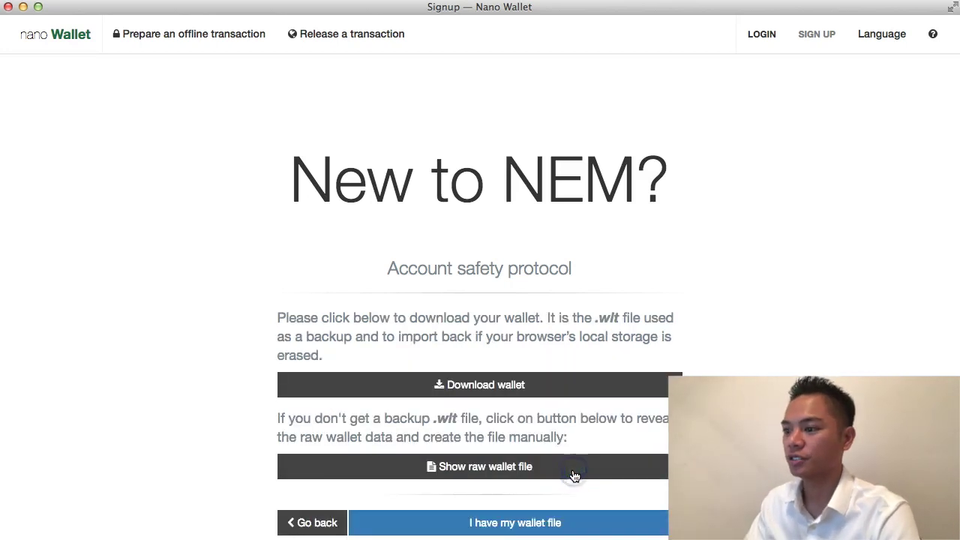
{"action": "scroll", "coordinate": [693, 366], "scroll_direction": "down", "scroll_amount": 2}
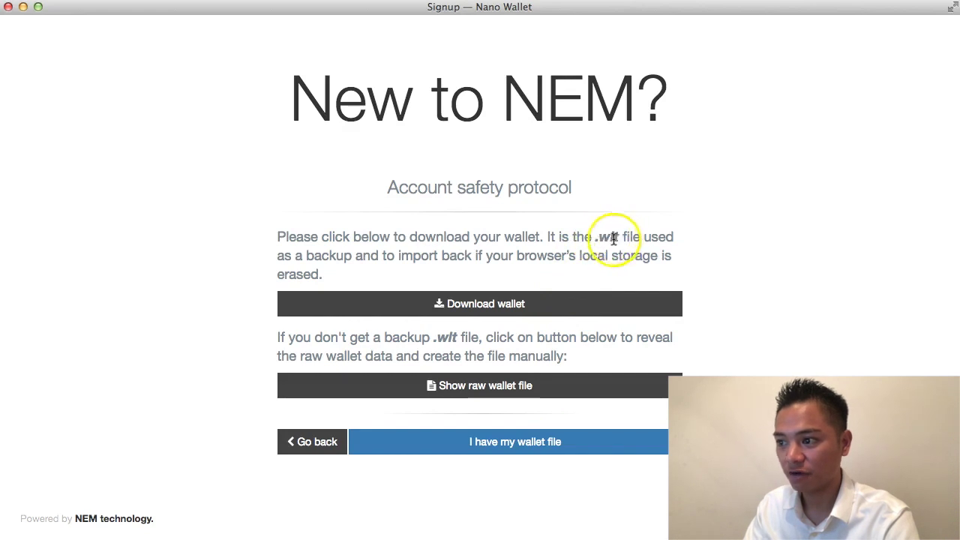
{"action": "left_click", "coordinate": [517, 304]}
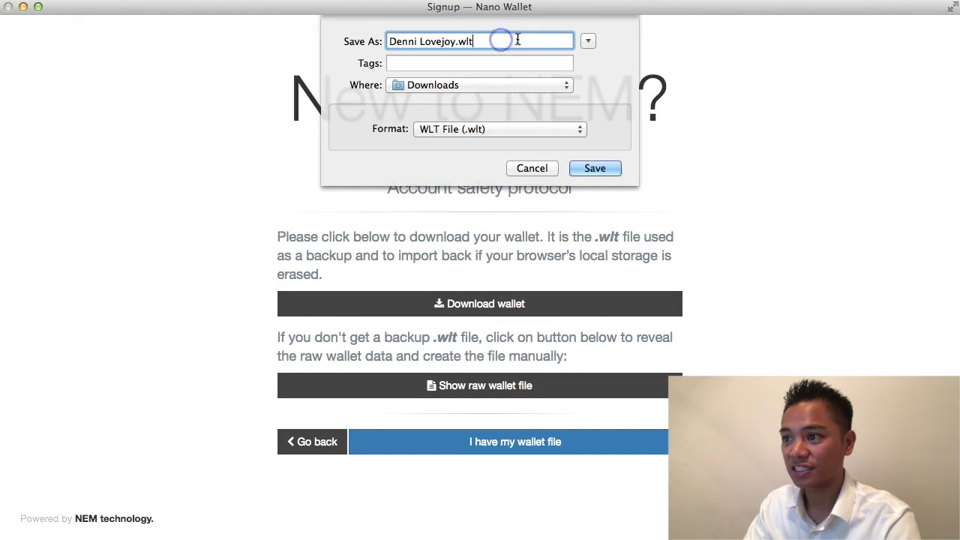
{"action": "left_click", "coordinate": [600, 170]}
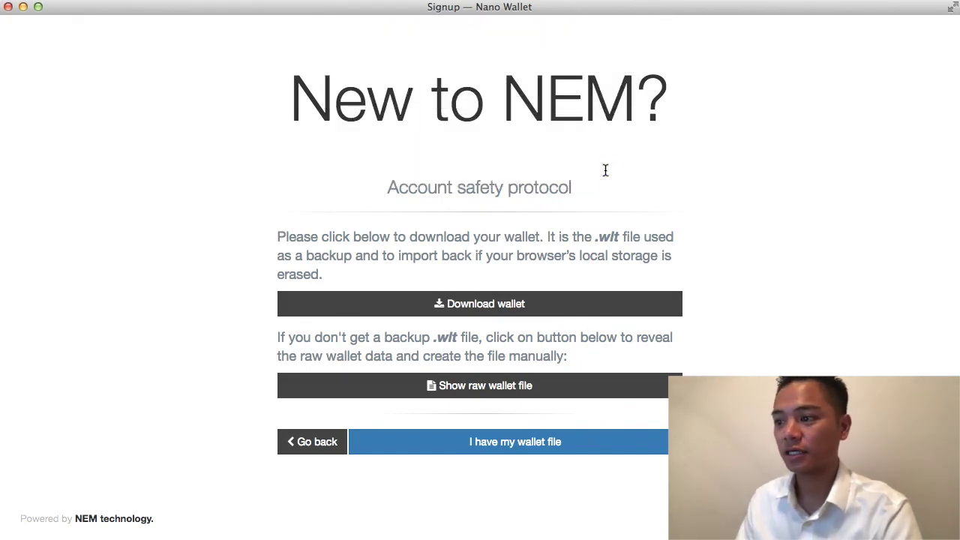
Step: Show the raw wallet file data, then confirm the wallet file is saved
{"action": "left_click", "coordinate": [561, 392]}
{"action": "scroll", "coordinate": [563, 392], "scroll_direction": "down", "scroll_amount": 3}
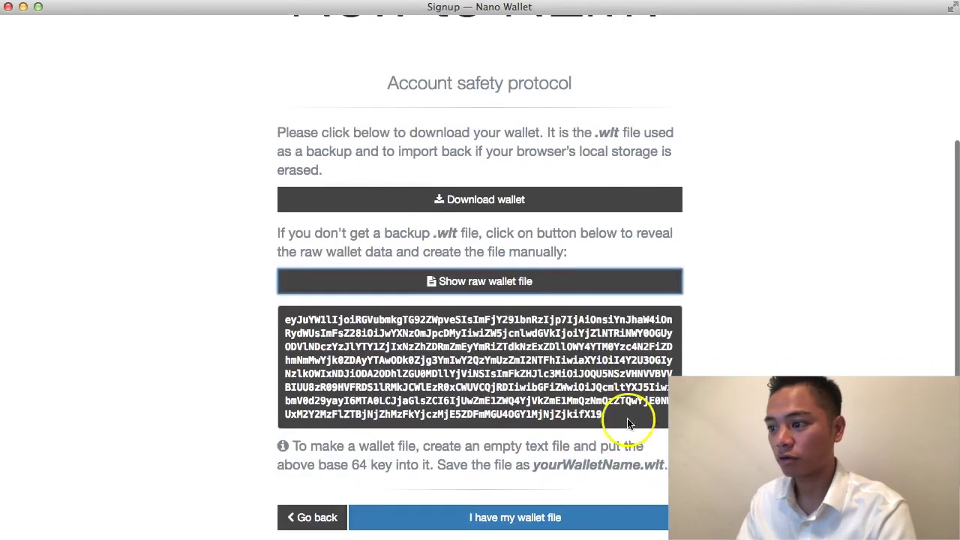
{"action": "scroll", "coordinate": [593, 300], "scroll_direction": "down", "scroll_amount": 1}
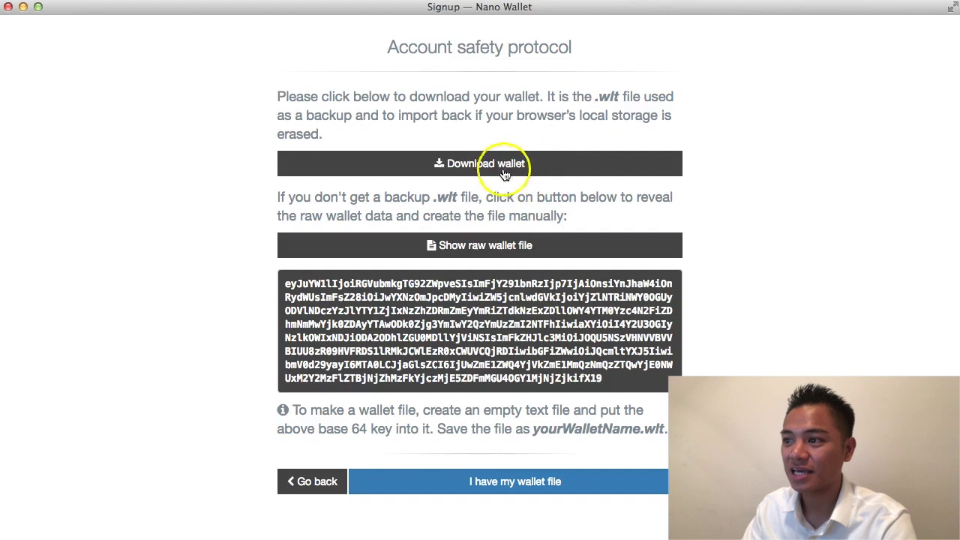
{"action": "left_click", "coordinate": [564, 185]}
{"action": "left_click", "coordinate": [546, 488]}
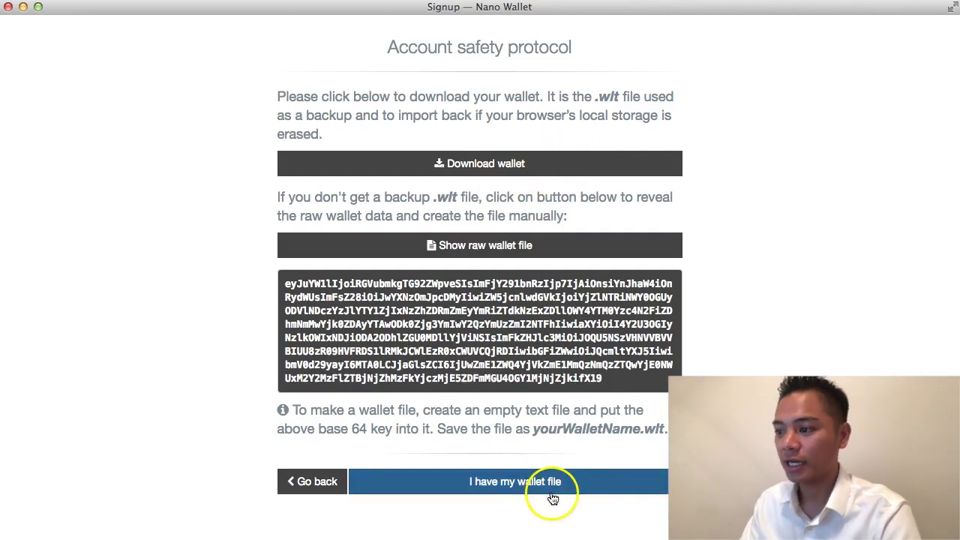
{"action": "left_click", "coordinate": [540, 486]}
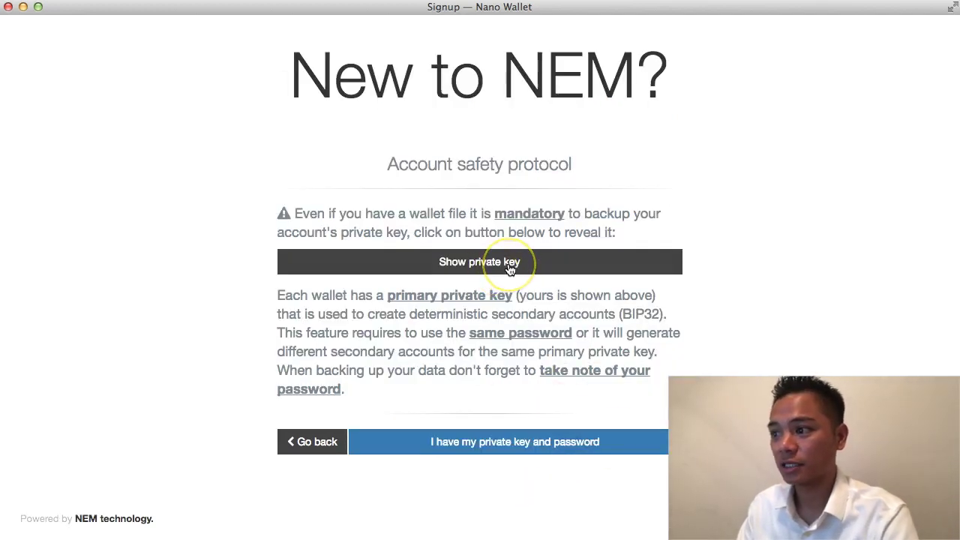
Step: Reveal the account's private key and select it for copying
{"action": "left_click", "coordinate": [486, 263]}
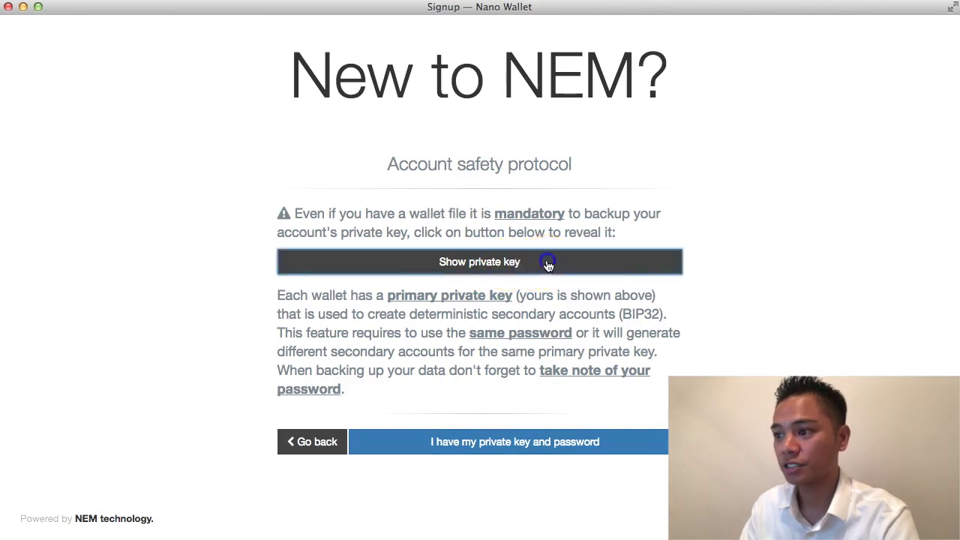
{"action": "left_click_drag", "start_coordinate": [676, 184], "coordinate": [280, 186]}
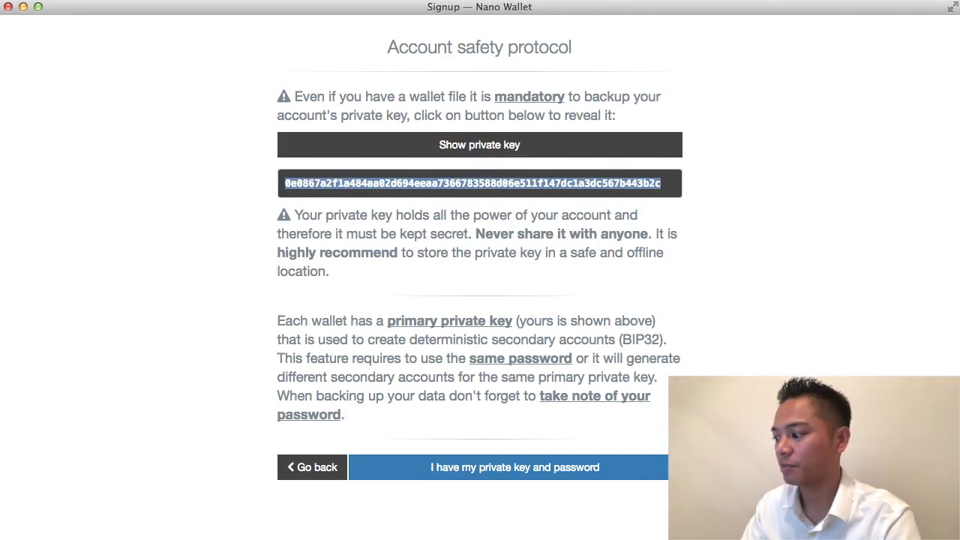
{"action": "key", "text": "super+Tab"}
{"action": "left_click", "coordinate": [772, 268]}
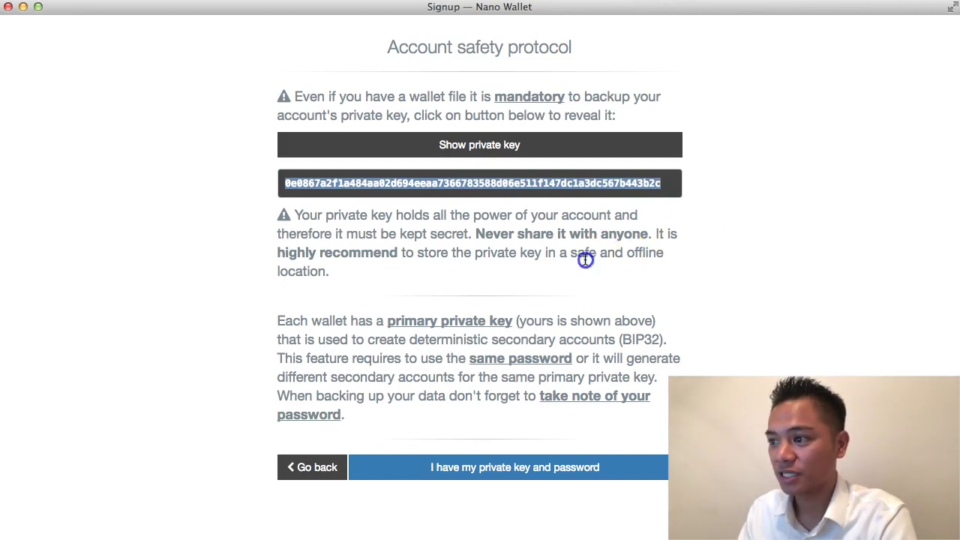
Step: Review the backup warnings and key, then confirm the private key and password are saved
{"action": "left_click_drag", "start_coordinate": [475, 233], "coordinate": [649, 233]}
{"action": "left_click", "coordinate": [653, 277]}
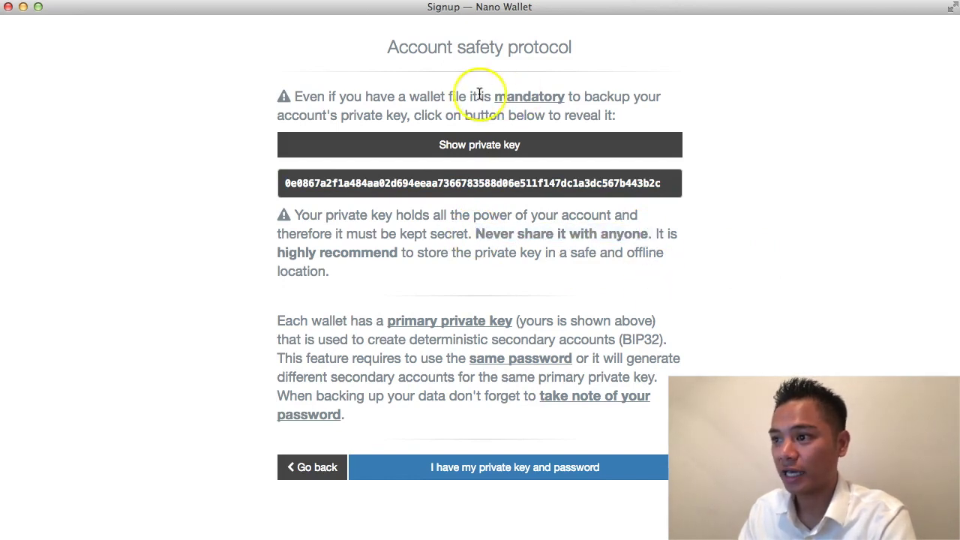
{"action": "left_click_drag", "start_coordinate": [477, 96], "coordinate": [592, 96]}
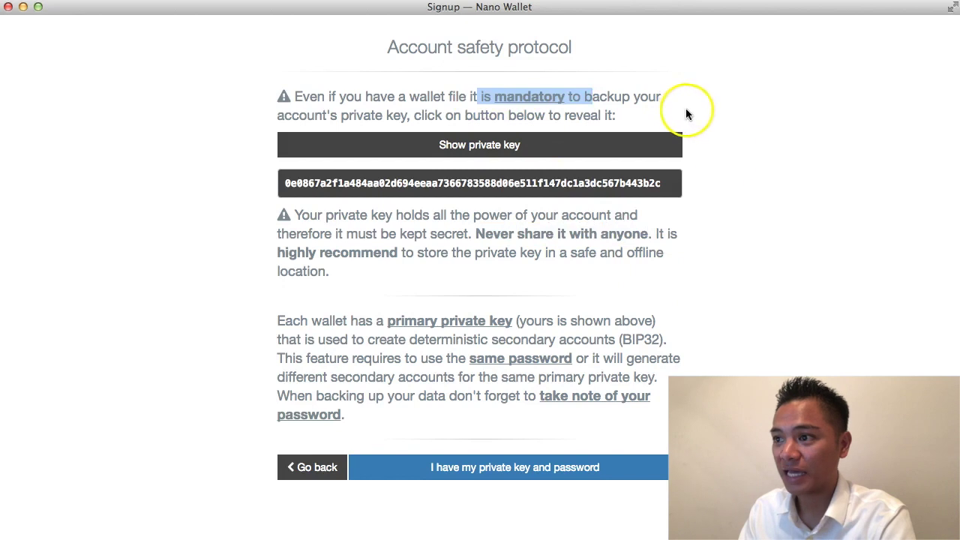
{"action": "left_click", "coordinate": [724, 171]}
{"action": "left_click_drag", "start_coordinate": [665, 183], "coordinate": [279, 182]}
{"action": "left_click", "coordinate": [205, 215]}
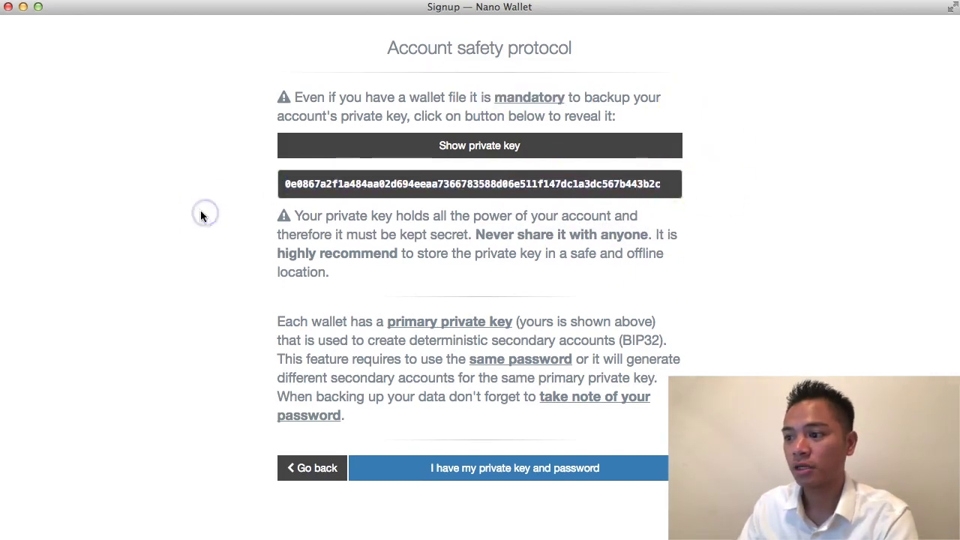
{"action": "scroll", "coordinate": [214, 262], "scroll_direction": "up", "scroll_amount": 1}
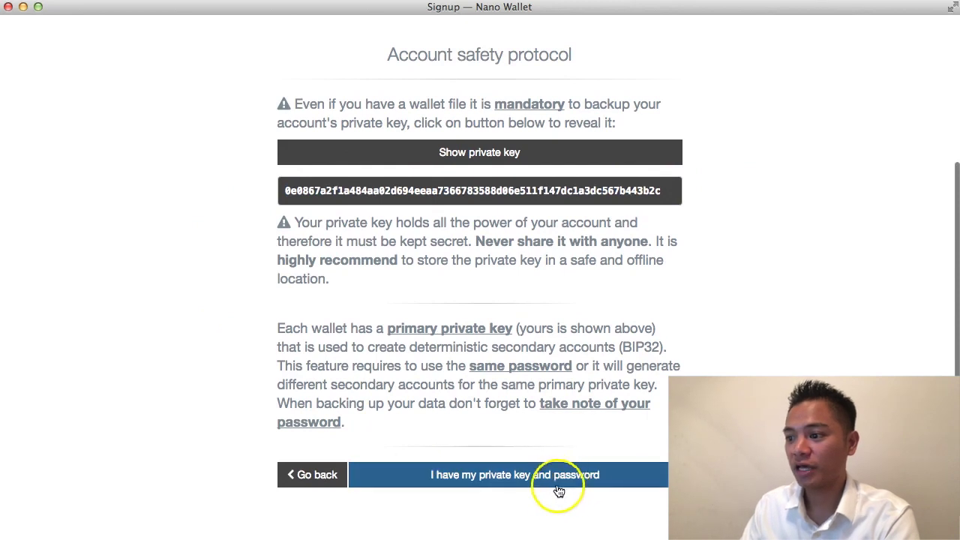
{"action": "left_click", "coordinate": [525, 483]}
{"action": "left_click", "coordinate": [523, 482]}
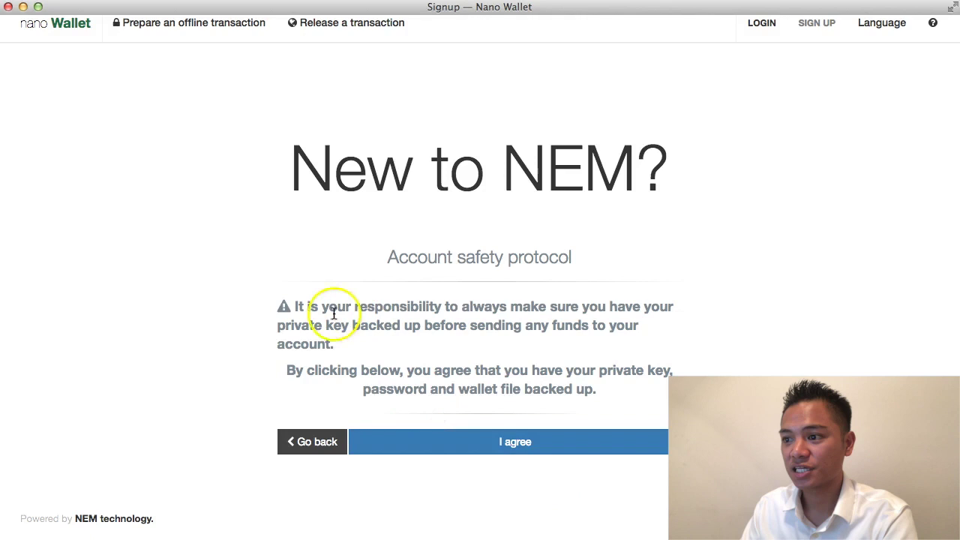
Step: Read through the backup responsibility warning and click I agree to create the wallet
{"action": "left_click_drag", "start_coordinate": [296, 306], "coordinate": [392, 308]}
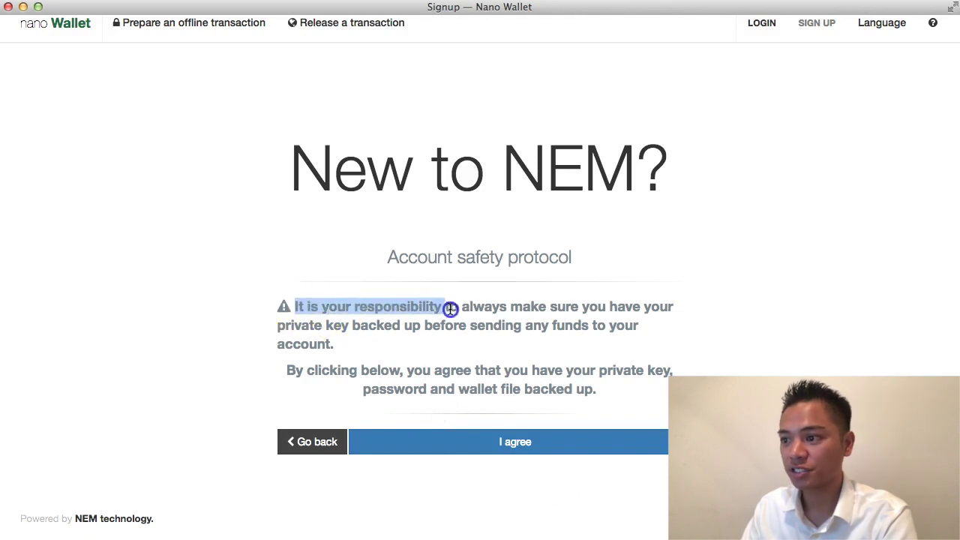
{"action": "left_click_drag", "start_coordinate": [537, 310], "coordinate": [499, 325]}
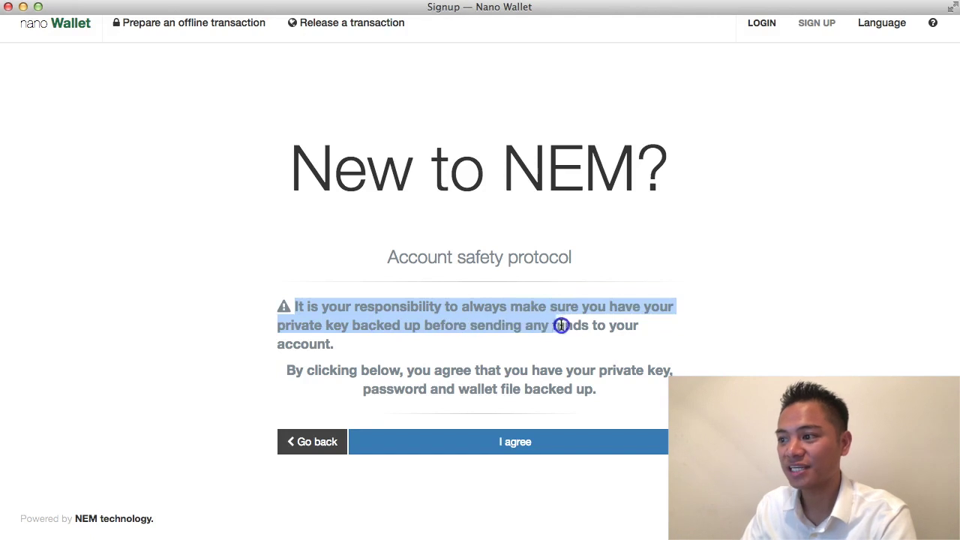
{"action": "left_click_drag", "start_coordinate": [561, 325], "coordinate": [559, 348]}
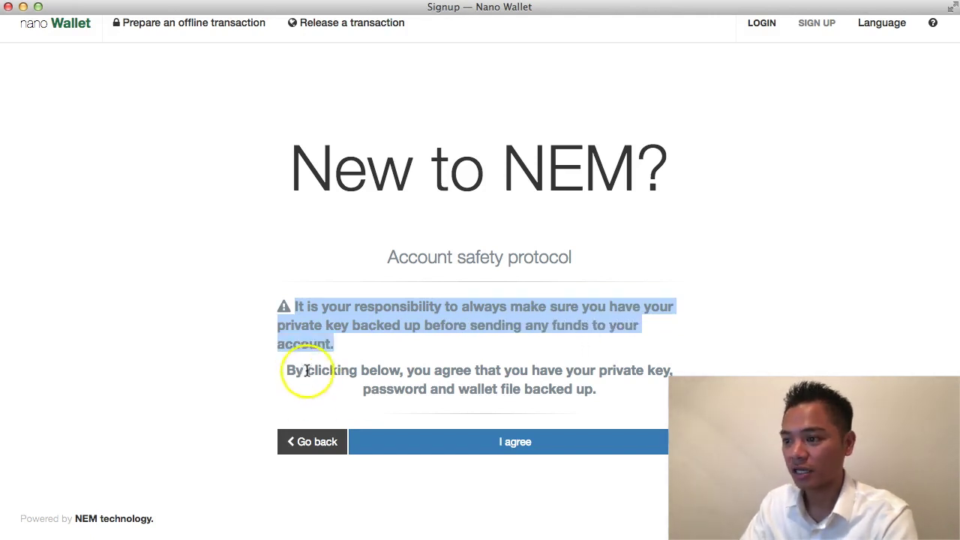
{"action": "left_click_drag", "start_coordinate": [307, 371], "coordinate": [600, 373]}
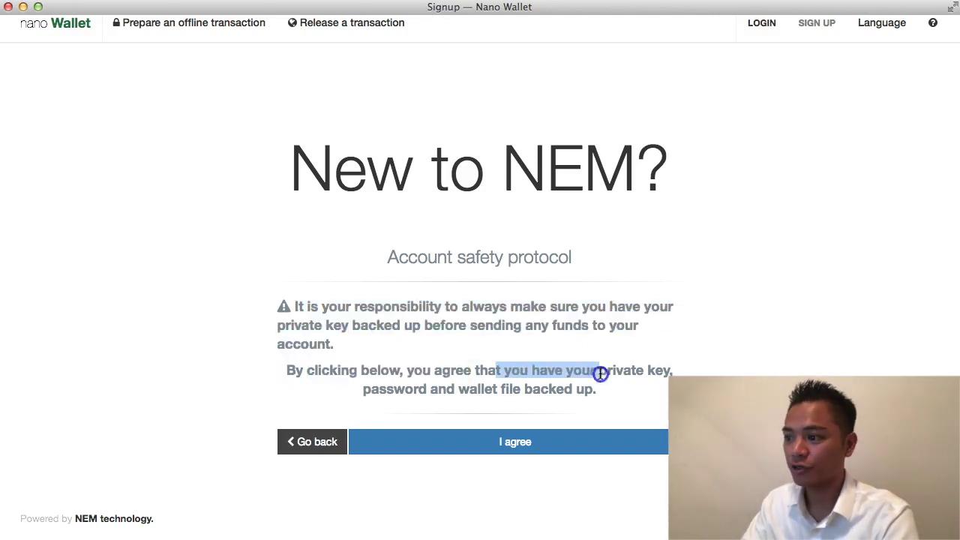
{"action": "left_click_drag", "start_coordinate": [366, 388], "coordinate": [615, 392]}
{"action": "left_click", "coordinate": [628, 390]}
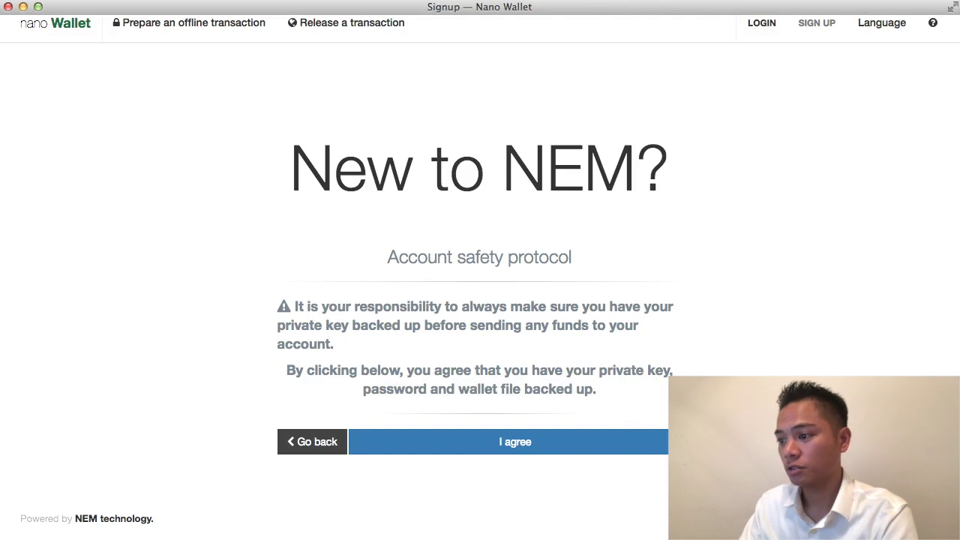
{"action": "left_click", "coordinate": [646, 453]}
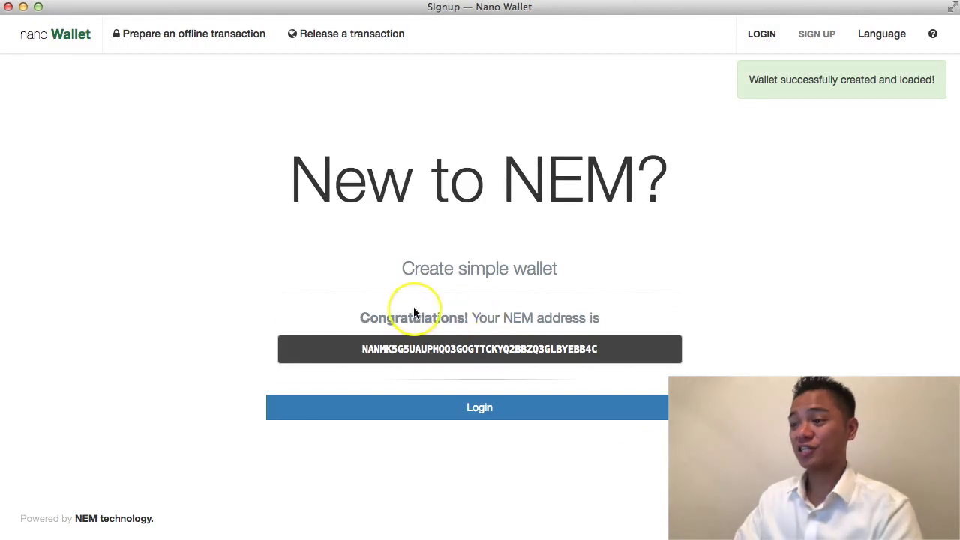
Step: Copy the new NEM address and continue to the Login page
{"action": "left_click_drag", "start_coordinate": [617, 349], "coordinate": [373, 349]}
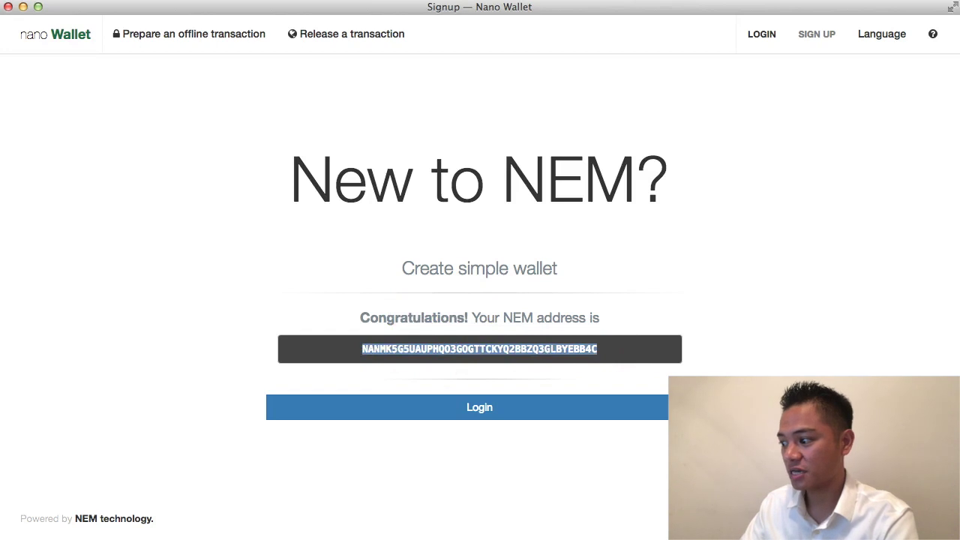
{"action": "key", "text": "super+Tab"}
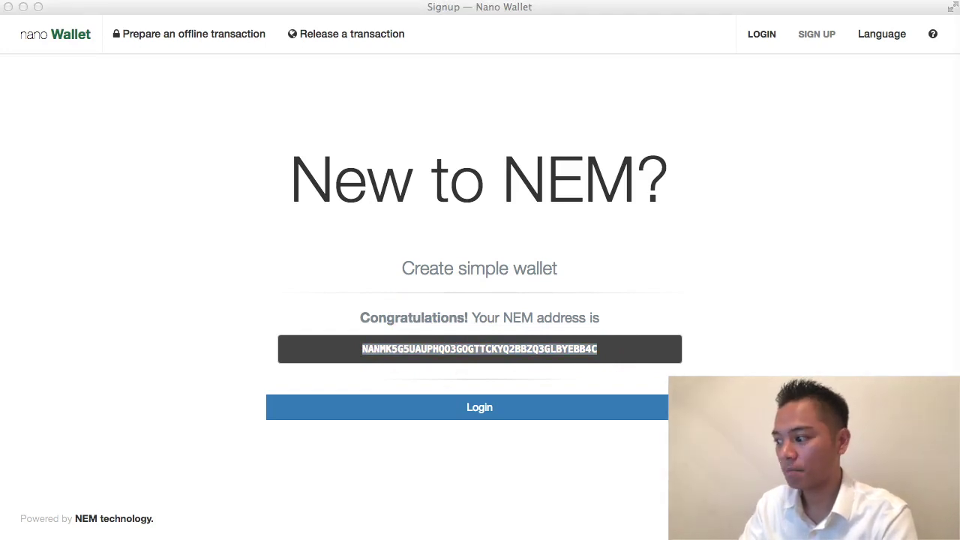
{"action": "key", "text": "super+Tab"}
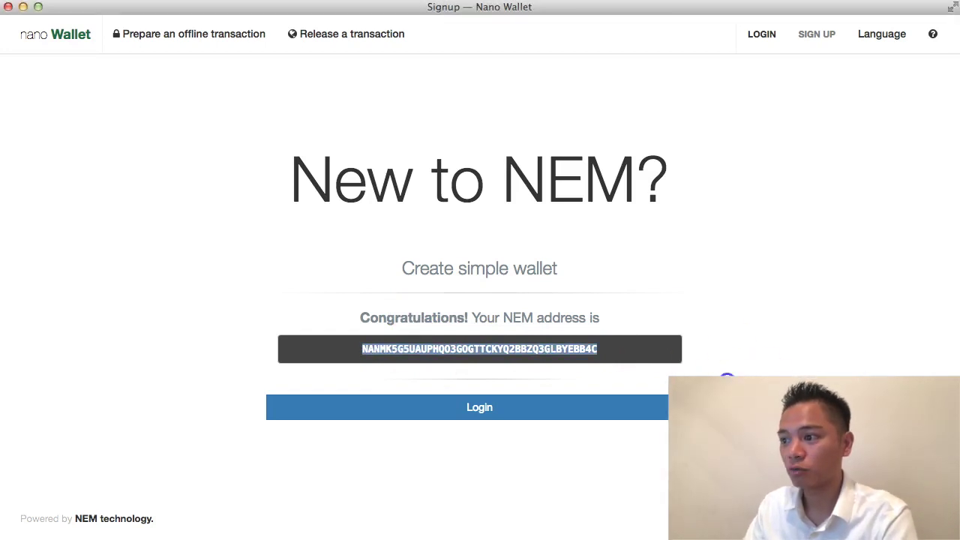
{"action": "left_click", "coordinate": [632, 413]}
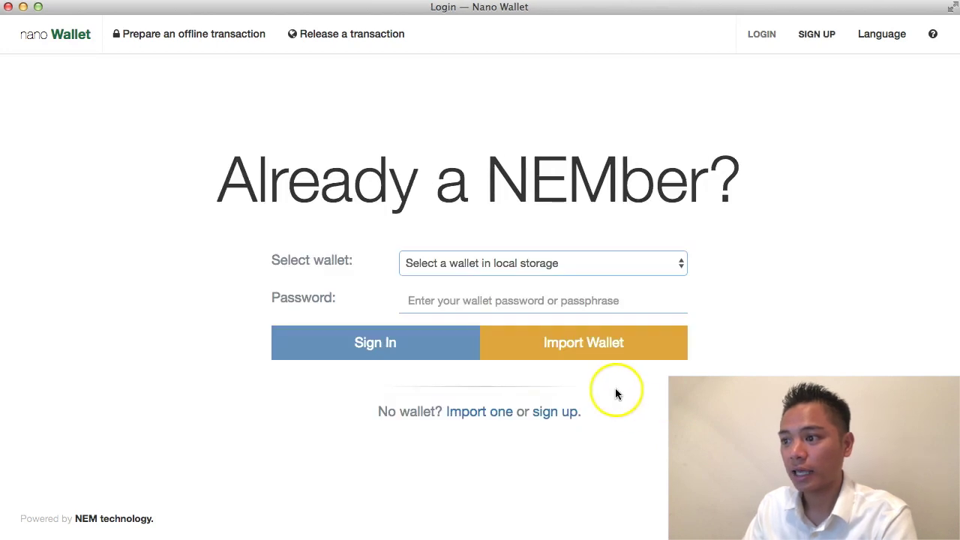
Step: Log in to the newly created Mainnet wallet with the pasted password
{"action": "left_click", "coordinate": [511, 264]}
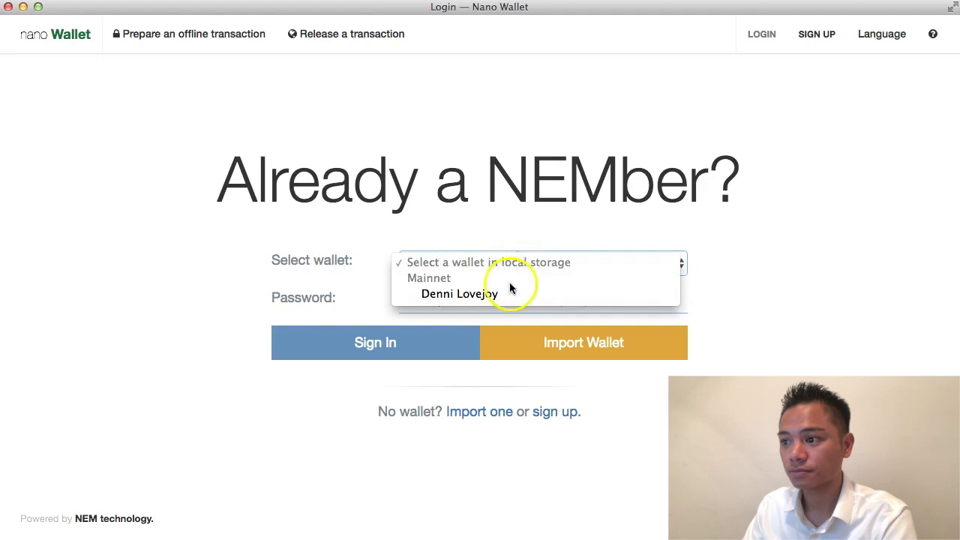
{"action": "left_click", "coordinate": [474, 294]}
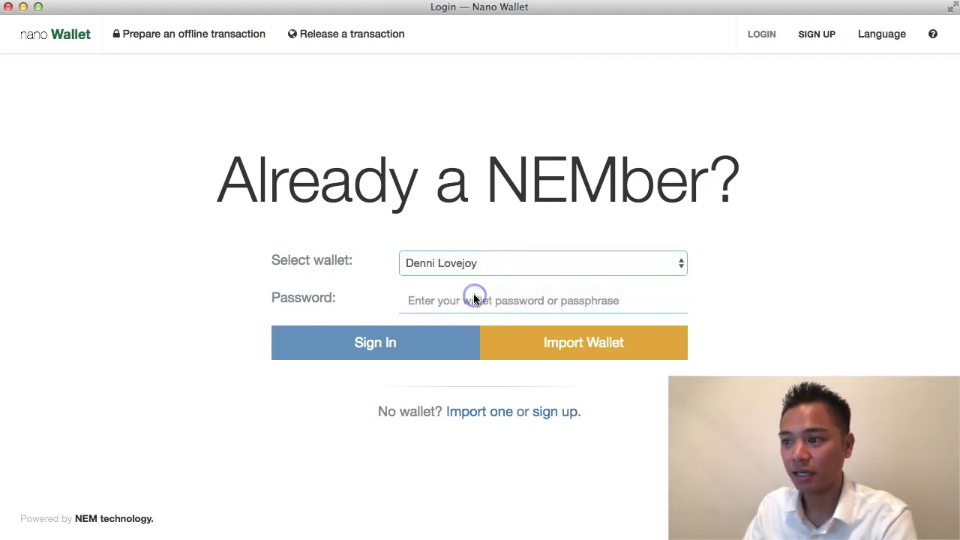
{"action": "left_click", "coordinate": [482, 294]}
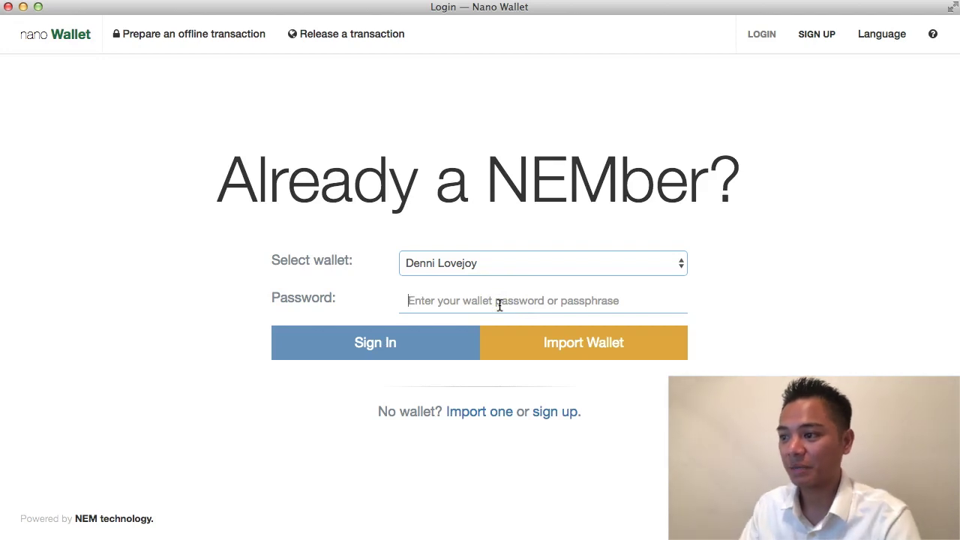
{"action": "right_click", "coordinate": [496, 303]}
{"action": "left_click", "coordinate": [549, 379]}
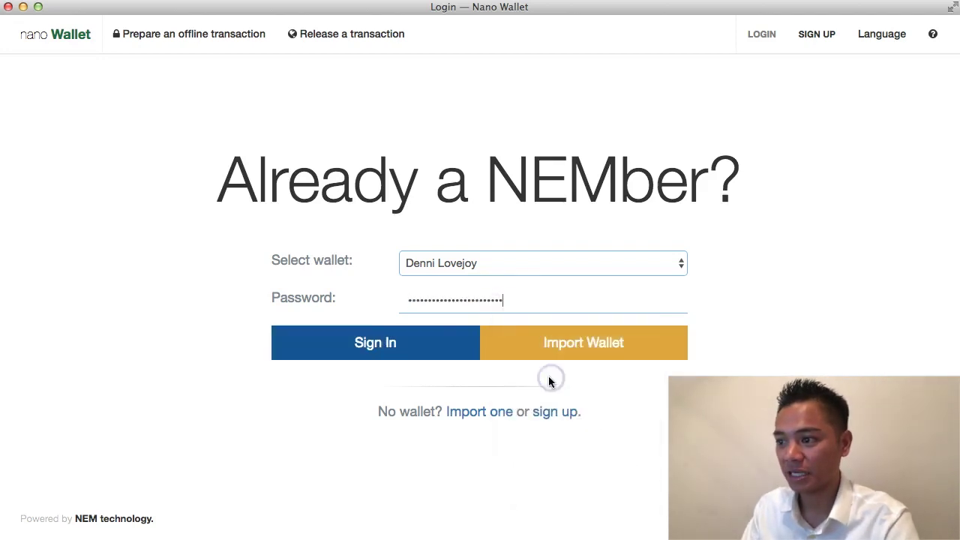
{"action": "left_click", "coordinate": [418, 349]}
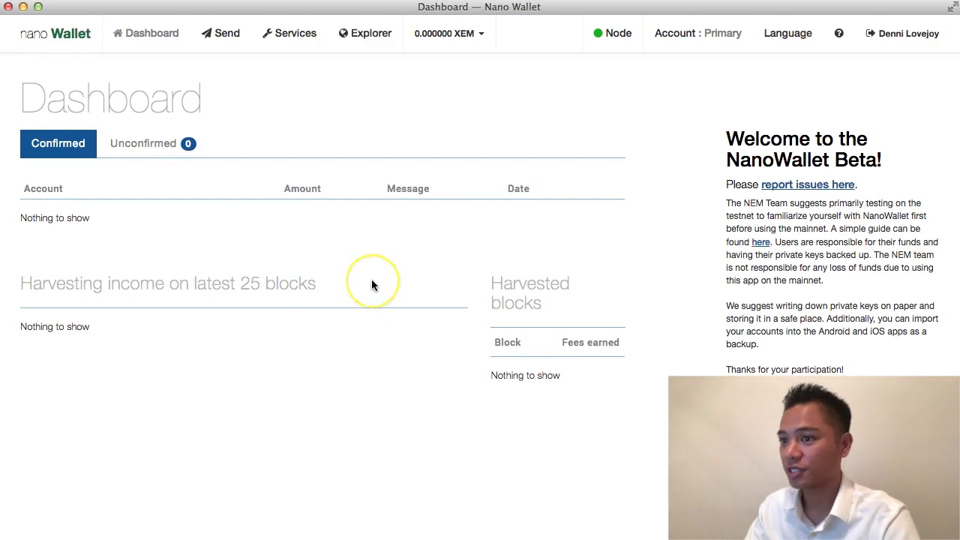
Step: Scroll the dashboard, then open the Send a transaction form
{"action": "scroll", "coordinate": [225, 296], "scroll_direction": "down", "scroll_amount": 1}
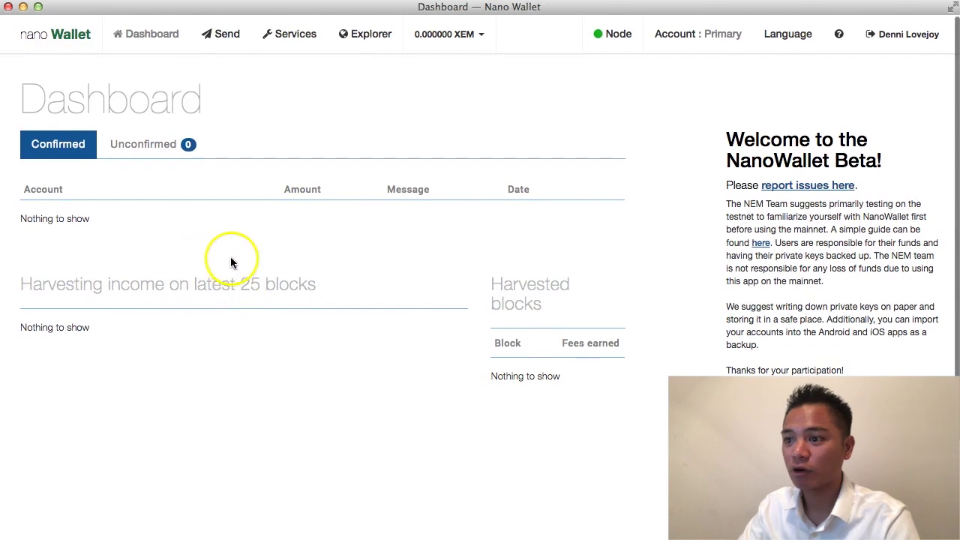
{"action": "scroll", "coordinate": [214, 60], "scroll_direction": "up", "scroll_amount": 1}
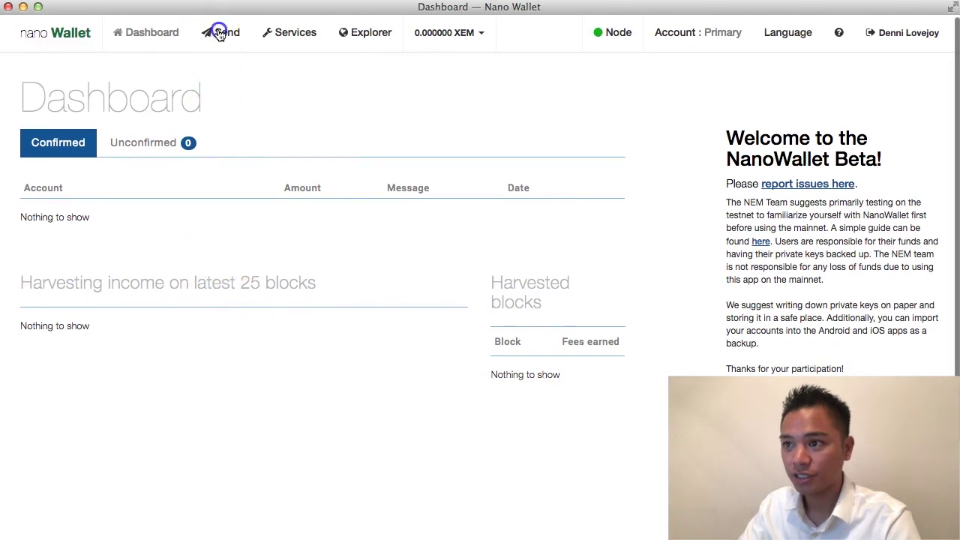
{"action": "left_click", "coordinate": [218, 32]}
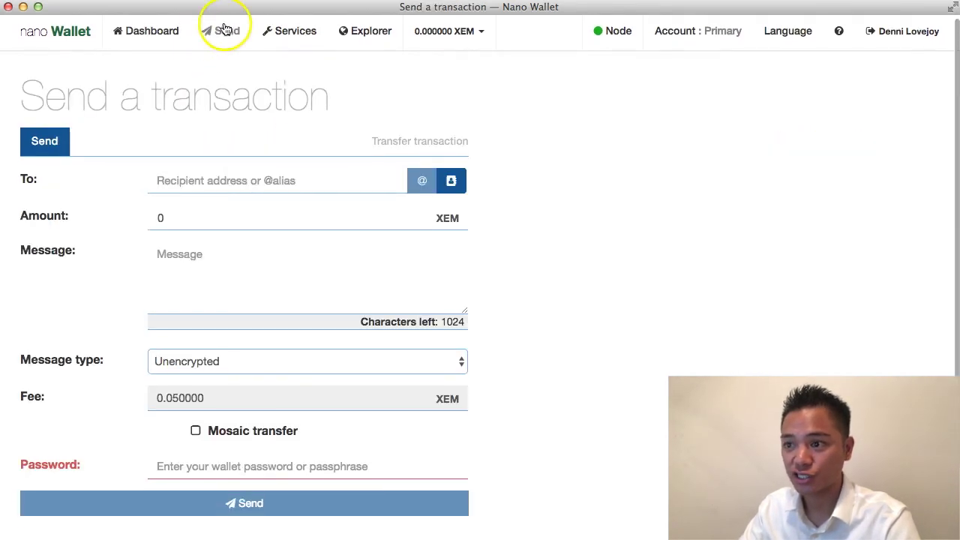
Step: Inspect the To, Amount, Message, Unencrypted message type and Password fields, then return to Dashboard
{"action": "scroll", "coordinate": [253, 161], "scroll_direction": "down", "scroll_amount": 1}
{"action": "left_click", "coordinate": [250, 166]}
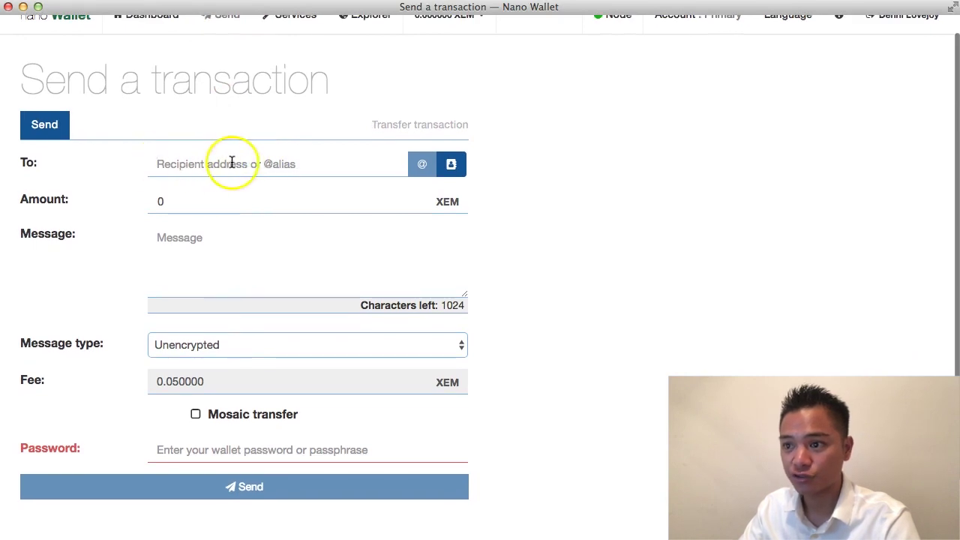
{"action": "left_click", "coordinate": [225, 197]}
{"action": "scroll", "coordinate": [228, 217], "scroll_direction": "down", "scroll_amount": 1}
{"action": "left_click", "coordinate": [230, 239]}
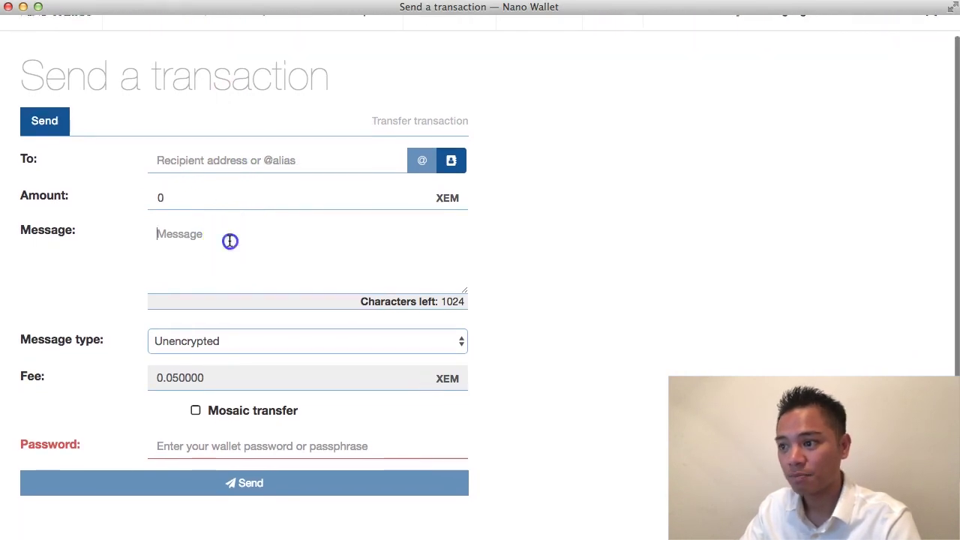
{"action": "left_click", "coordinate": [253, 341]}
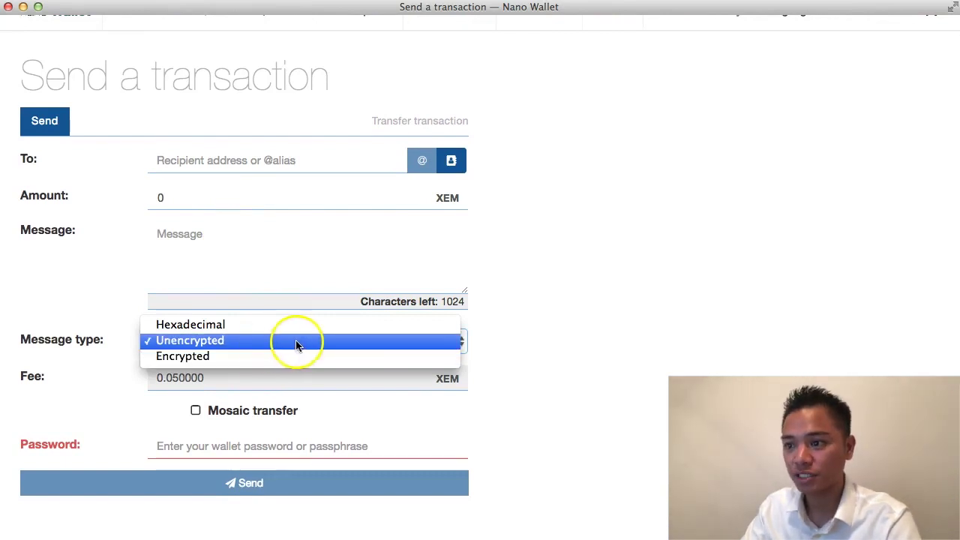
{"action": "left_click", "coordinate": [324, 338]}
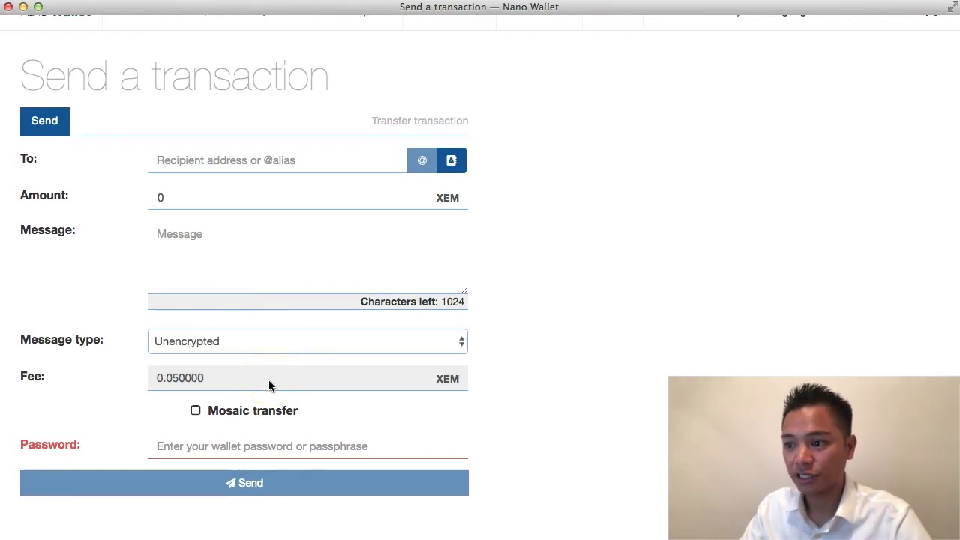
{"action": "left_click", "coordinate": [250, 449]}
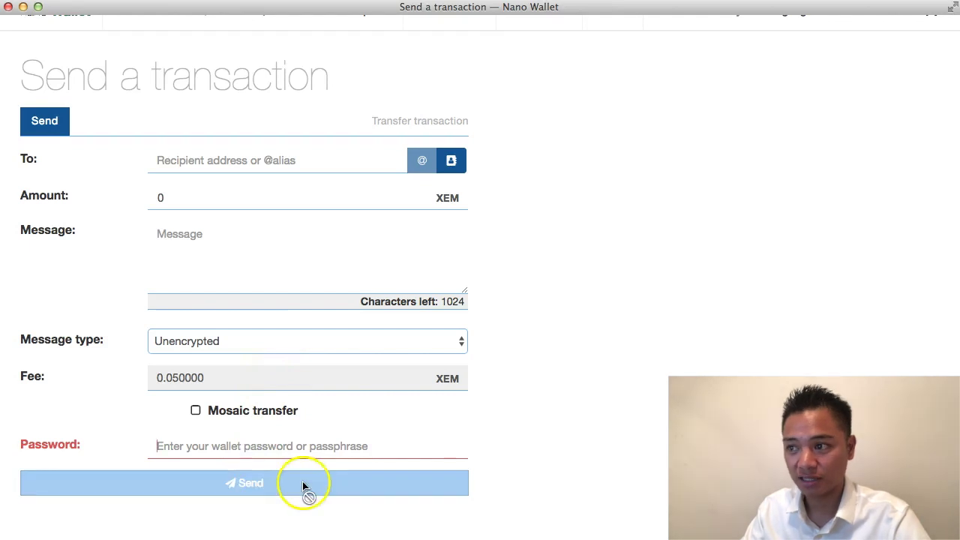
{"action": "scroll", "coordinate": [299, 480], "scroll_direction": "up", "scroll_amount": 1}
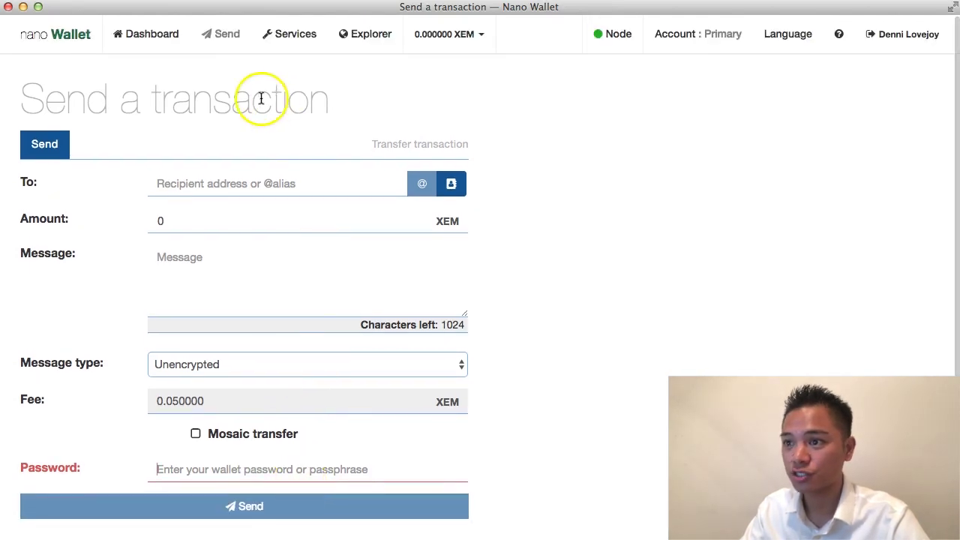
{"action": "left_click", "coordinate": [151, 38]}
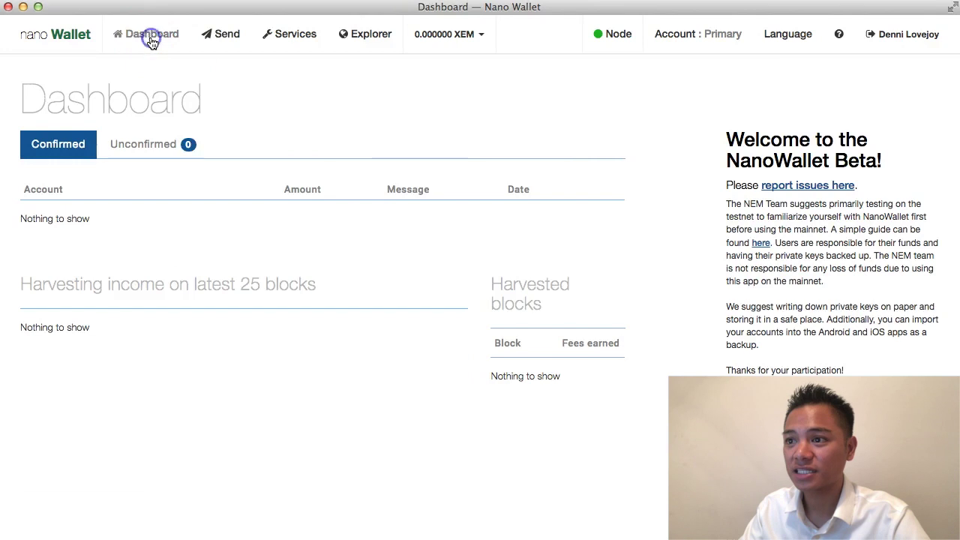
Step: Scroll the Dashboard, then open the Account : Primary page
{"action": "scroll", "coordinate": [429, 225], "scroll_direction": "down", "scroll_amount": 4}
{"action": "scroll", "coordinate": [428, 228], "scroll_direction": "up", "scroll_amount": 4}
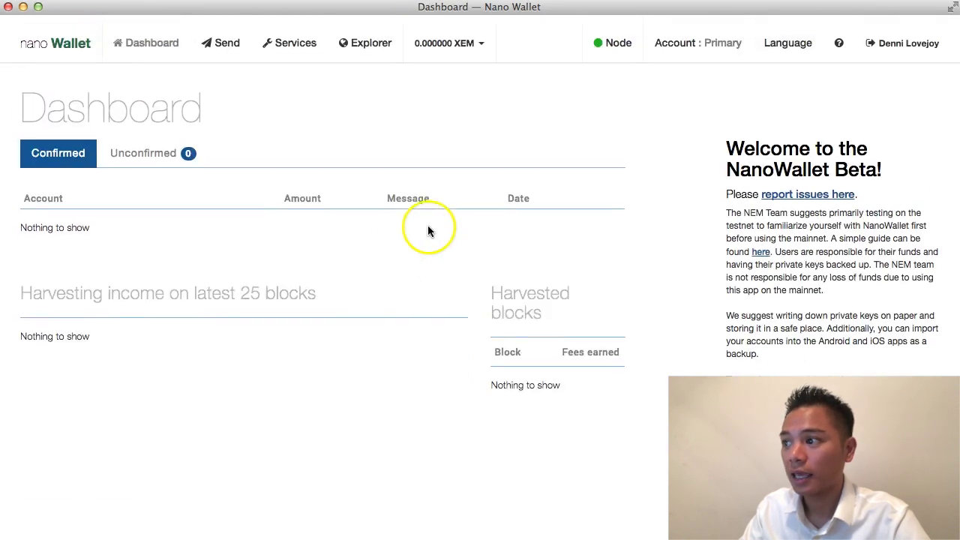
{"action": "left_click", "coordinate": [677, 35]}
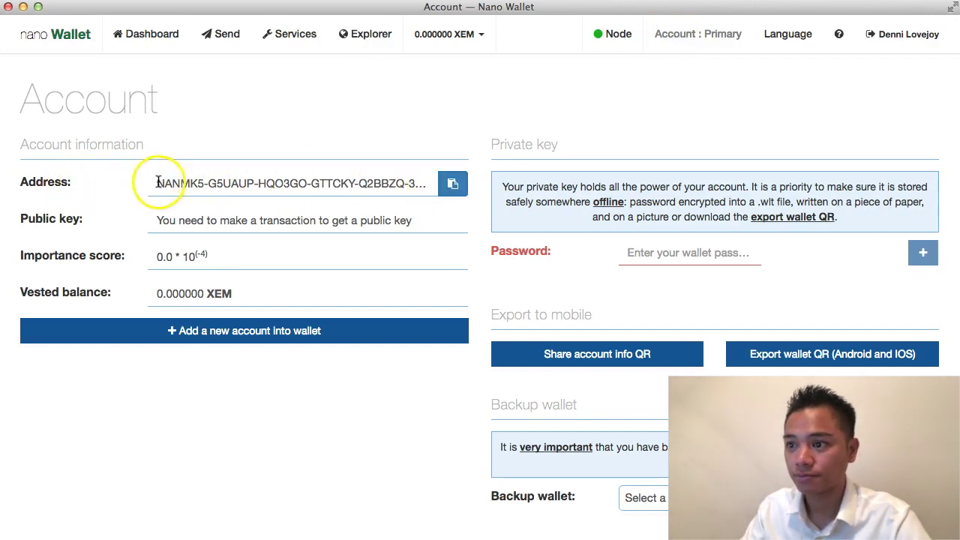
Step: Copy the account address to the clipboard and dismiss the confirmation alert
{"action": "left_click_drag", "start_coordinate": [157, 183], "coordinate": [413, 183]}
{"action": "left_click", "coordinate": [453, 185]}
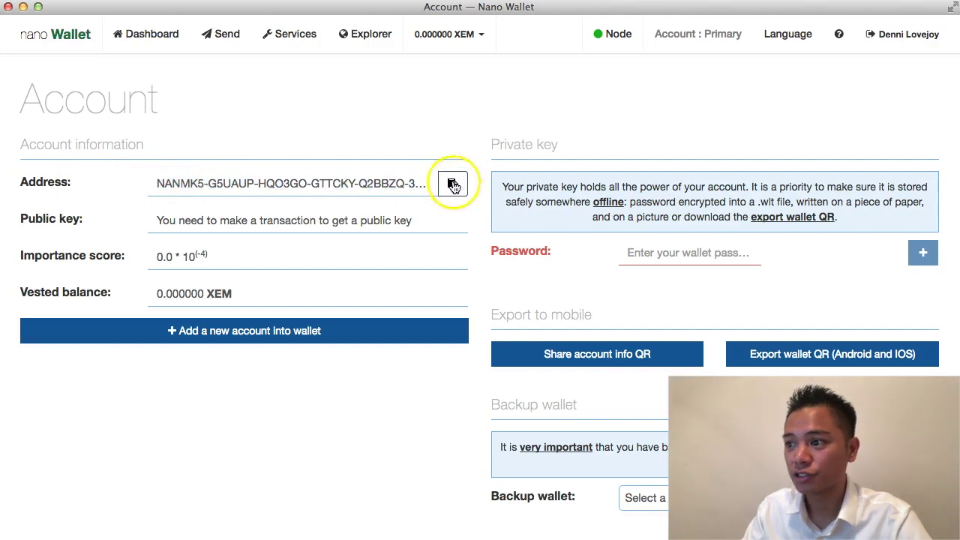
{"action": "left_click", "coordinate": [786, 185]}
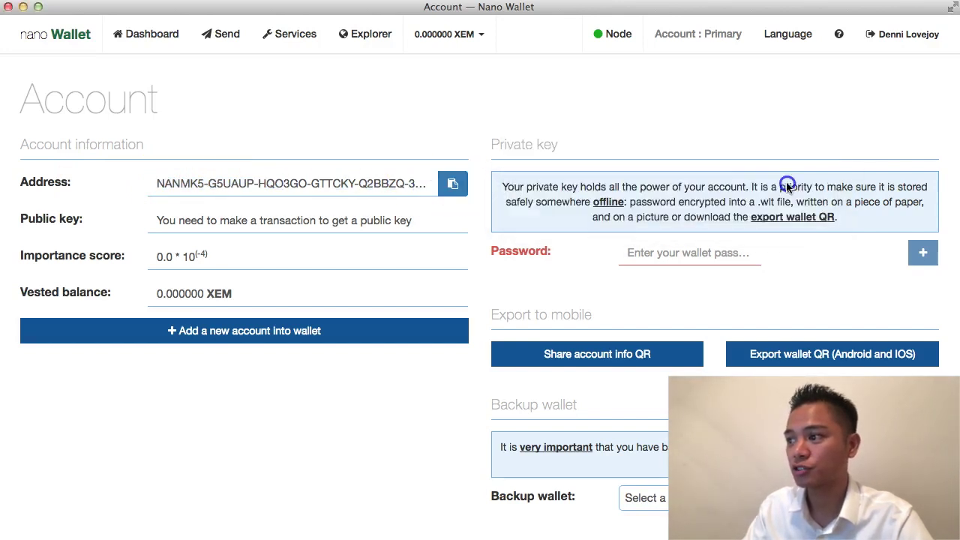
Step: Scroll through the account details, then go to the Services page
{"action": "left_click", "coordinate": [337, 219]}
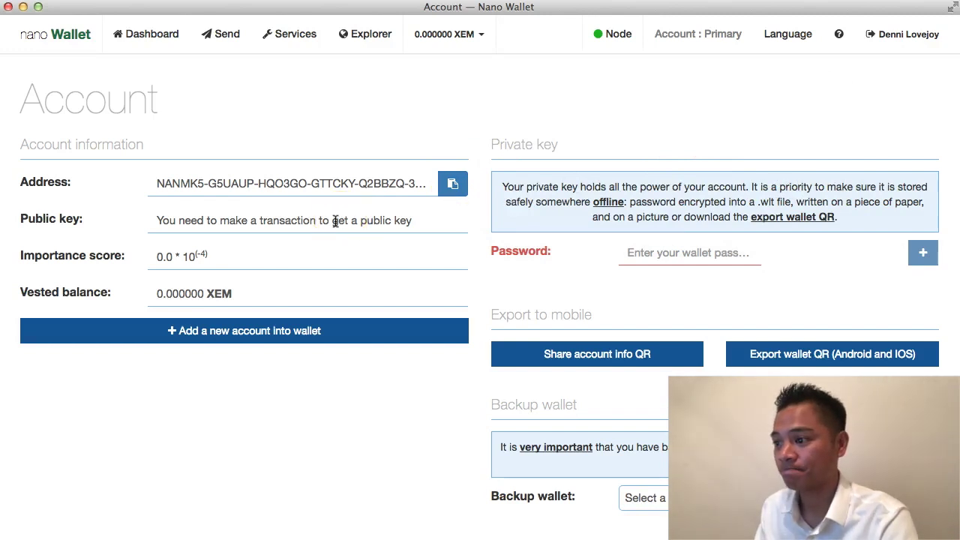
{"action": "scroll", "coordinate": [458, 228], "scroll_direction": "down", "scroll_amount": 2}
{"action": "left_click", "coordinate": [458, 227]}
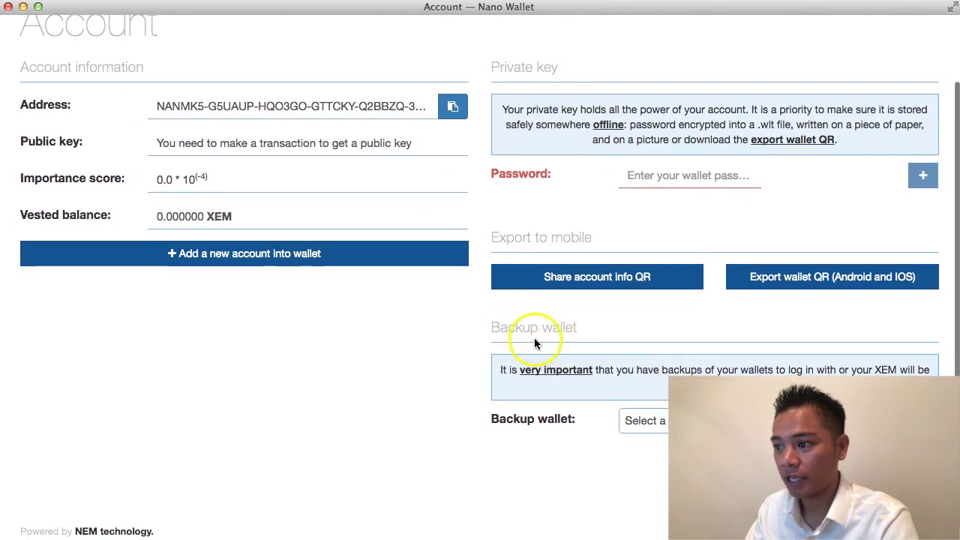
{"action": "scroll", "coordinate": [534, 337], "scroll_direction": "down", "scroll_amount": 1}
{"action": "left_click_drag", "start_coordinate": [498, 316], "coordinate": [606, 321]}
{"action": "scroll", "coordinate": [606, 320], "scroll_direction": "up", "scroll_amount": 1}
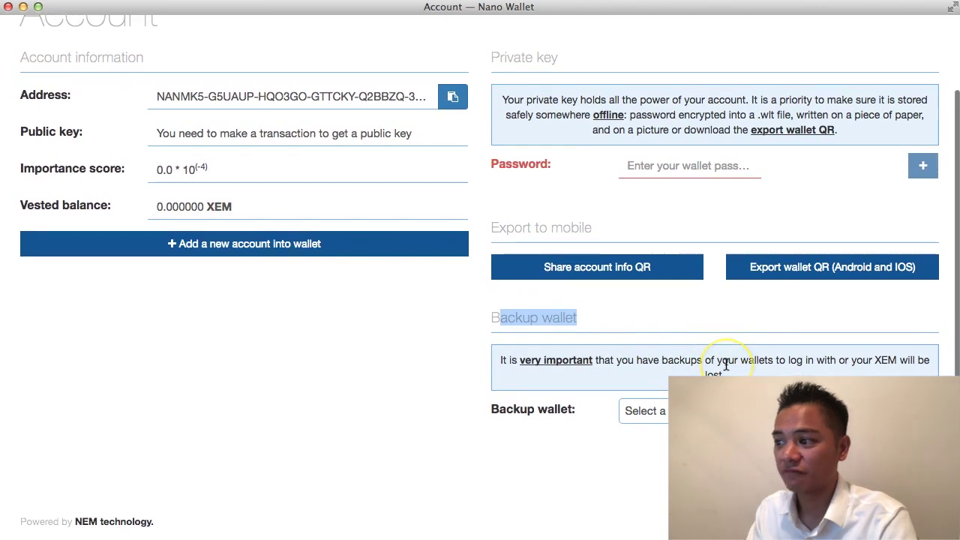
{"action": "scroll", "coordinate": [726, 365], "scroll_direction": "up", "scroll_amount": 1}
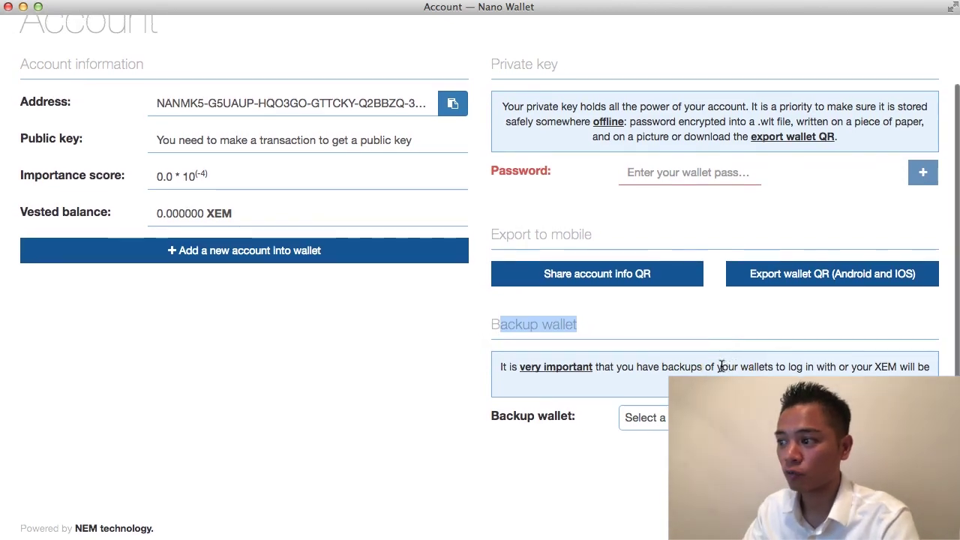
{"action": "scroll", "coordinate": [724, 366], "scroll_direction": "up", "scroll_amount": 5}
{"action": "left_click", "coordinate": [776, 315]}
{"action": "left_click", "coordinate": [286, 35]}
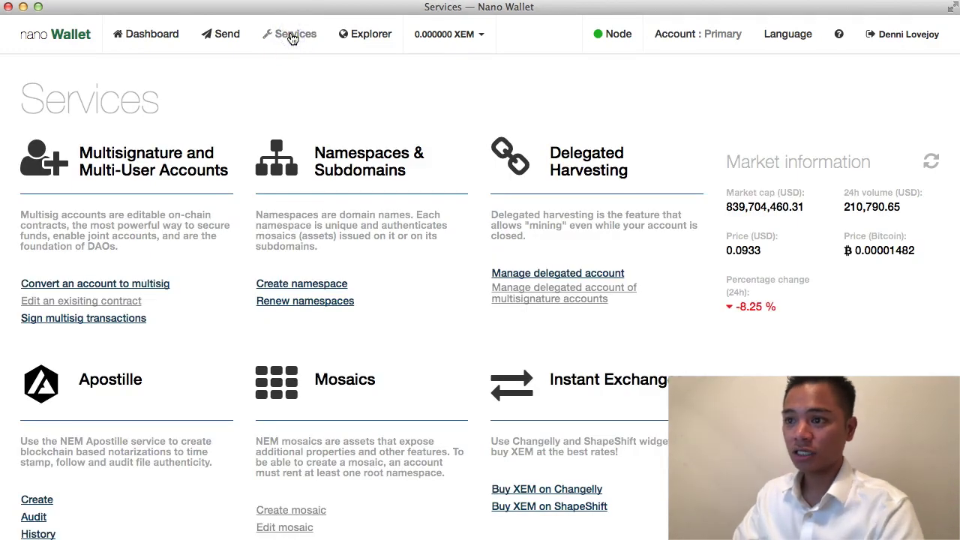
{"action": "left_click", "coordinate": [437, 276]}
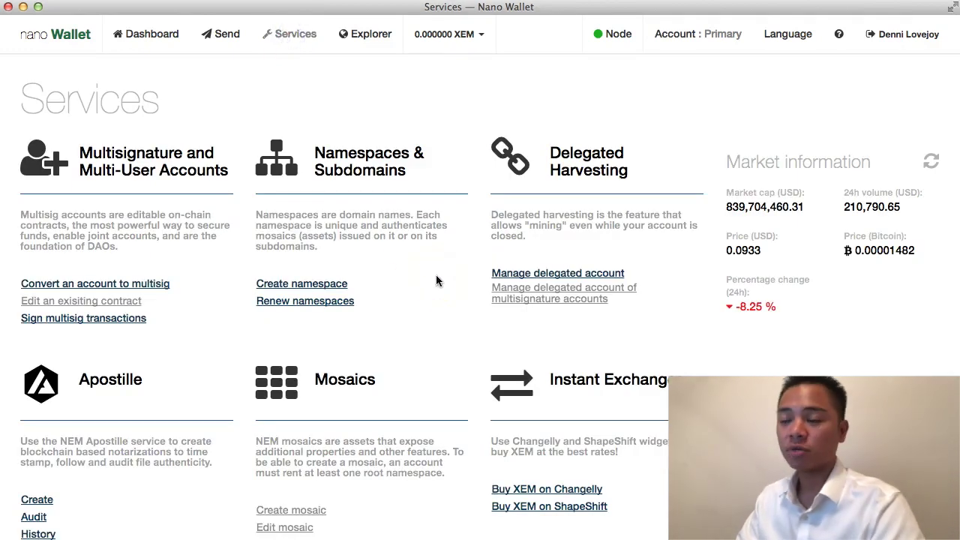
{"action": "scroll", "coordinate": [436, 281], "scroll_direction": "down", "scroll_amount": 3}
{"action": "scroll", "coordinate": [436, 280], "scroll_direction": "up", "scroll_amount": 2}
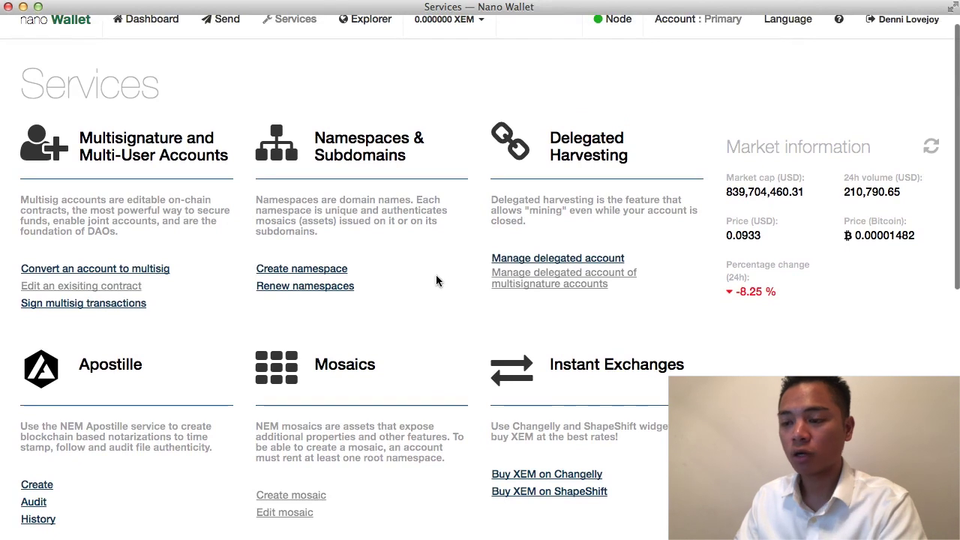
{"action": "scroll", "coordinate": [436, 274], "scroll_direction": "down", "scroll_amount": 1}
{"action": "left_click", "coordinate": [210, 187]}
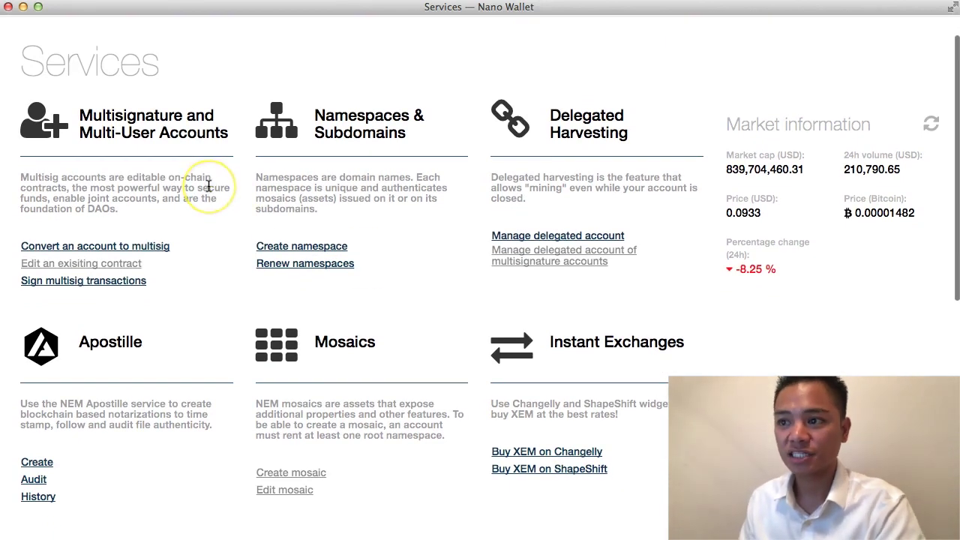
{"action": "left_click", "coordinate": [186, 124]}
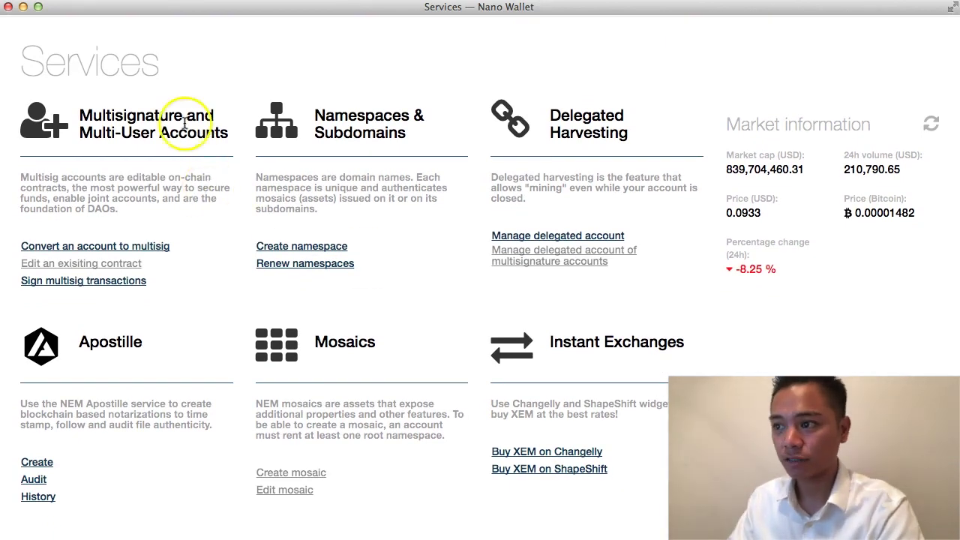
{"action": "left_click", "coordinate": [379, 118]}
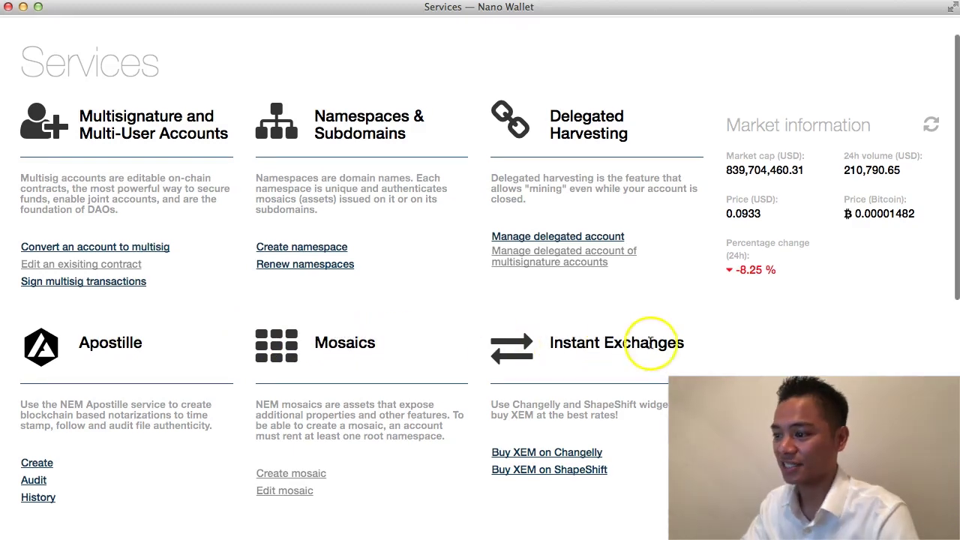
{"action": "scroll", "coordinate": [662, 343], "scroll_direction": "up", "scroll_amount": 1}
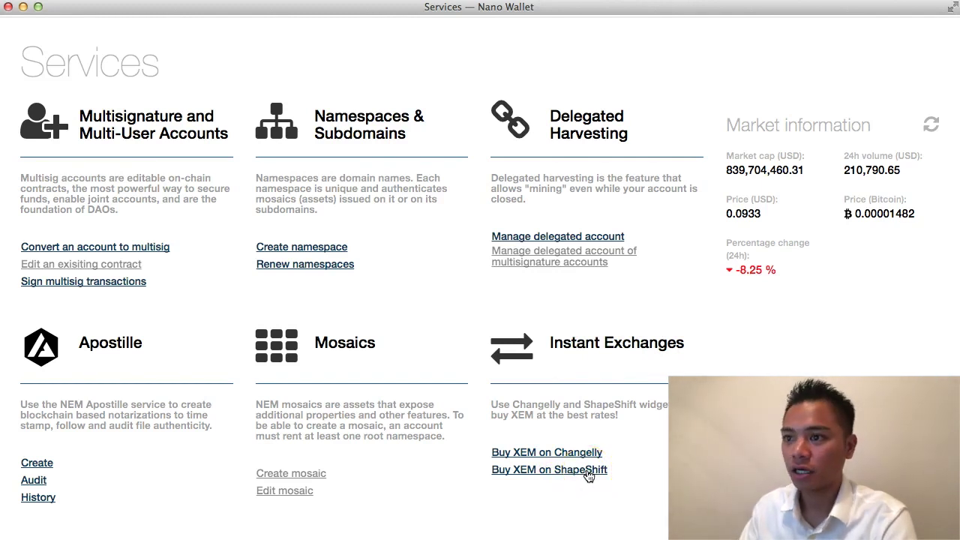
{"action": "scroll", "coordinate": [657, 455], "scroll_direction": "down", "scroll_amount": 10}
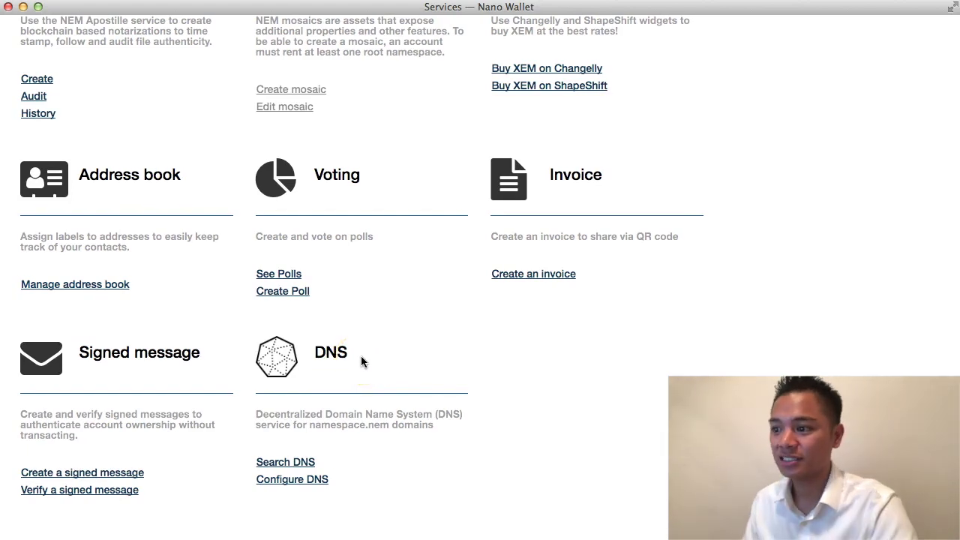
{"action": "scroll", "coordinate": [519, 363], "scroll_direction": "up", "scroll_amount": 5}
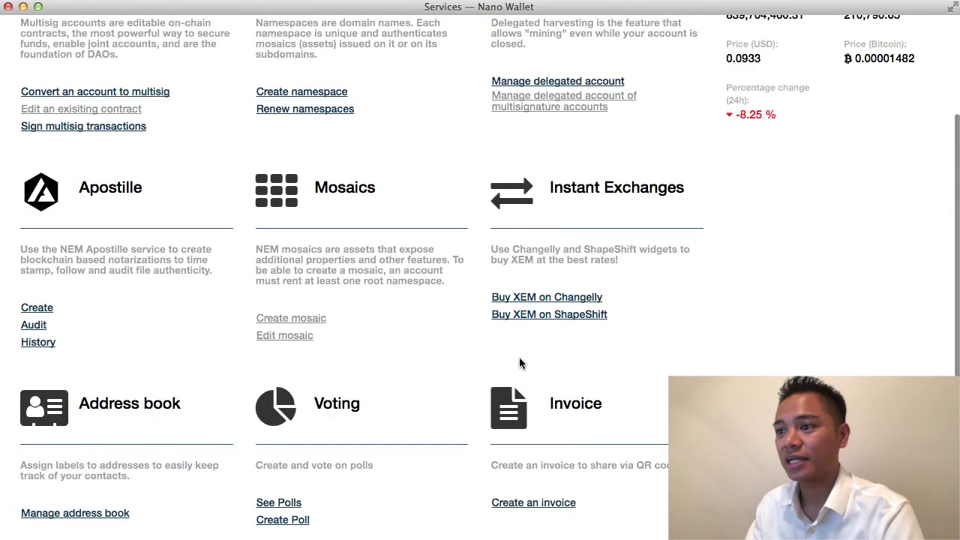
{"action": "scroll", "coordinate": [518, 363], "scroll_direction": "up", "scroll_amount": 4}
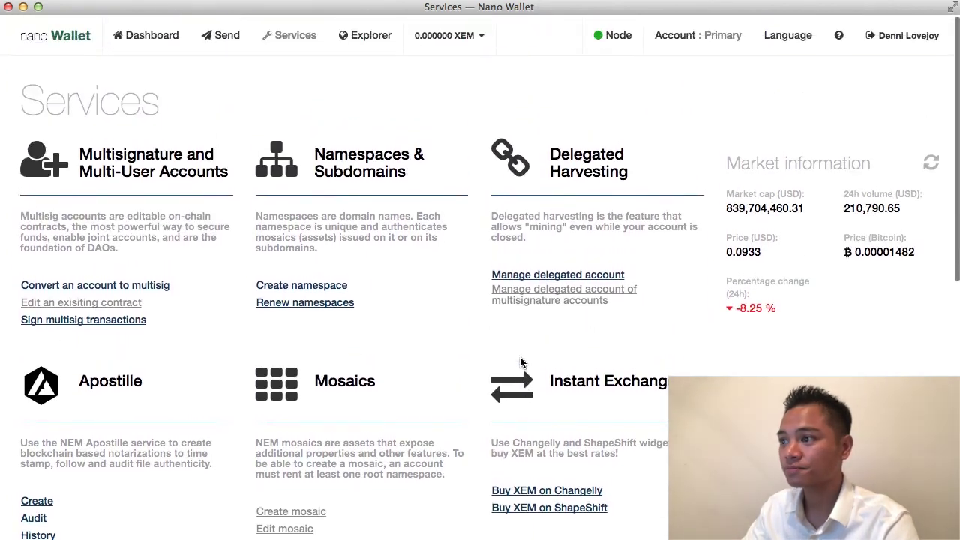
Step: Browse the Explorer's Home, Transactions, Accounts, Namespaces & Mosaics and Apostilles tabs, then open the FAQ
{"action": "left_click", "coordinate": [370, 37]}
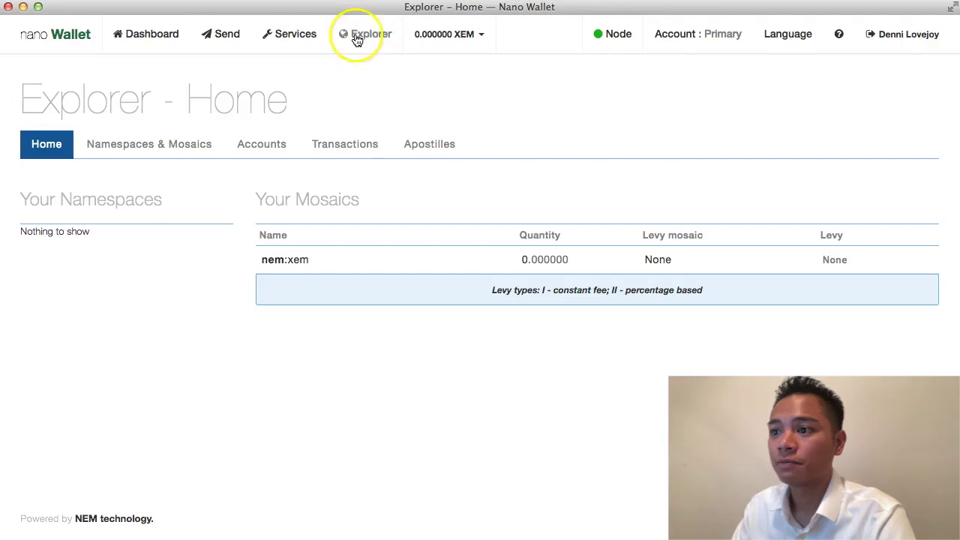
{"action": "left_click", "coordinate": [346, 148]}
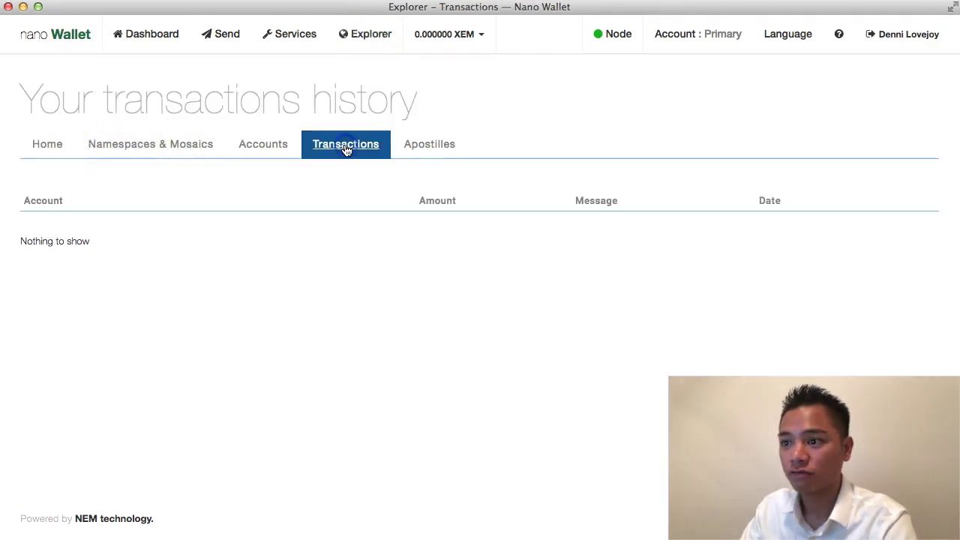
{"action": "left_click", "coordinate": [262, 150]}
{"action": "left_click", "coordinate": [163, 152]}
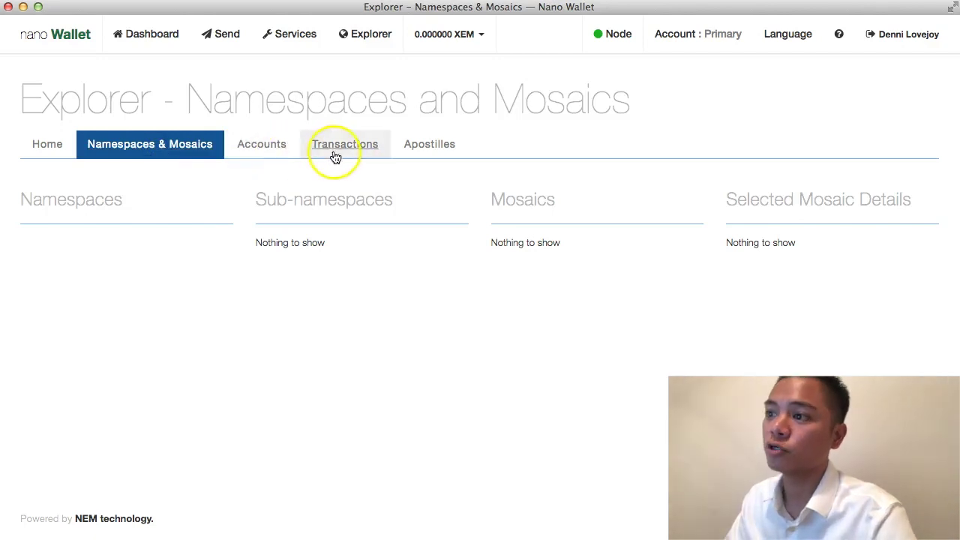
{"action": "left_click", "coordinate": [458, 151]}
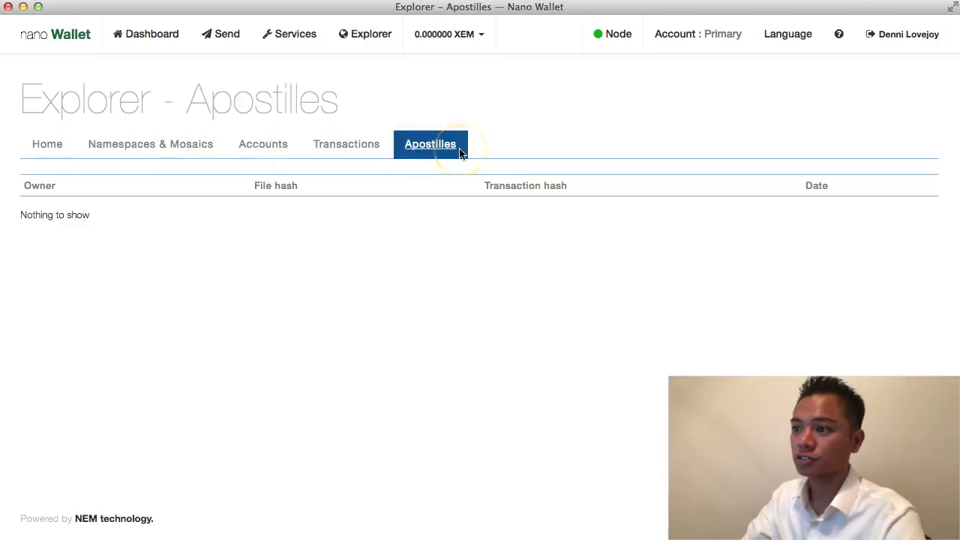
{"action": "left_click", "coordinate": [841, 36]}
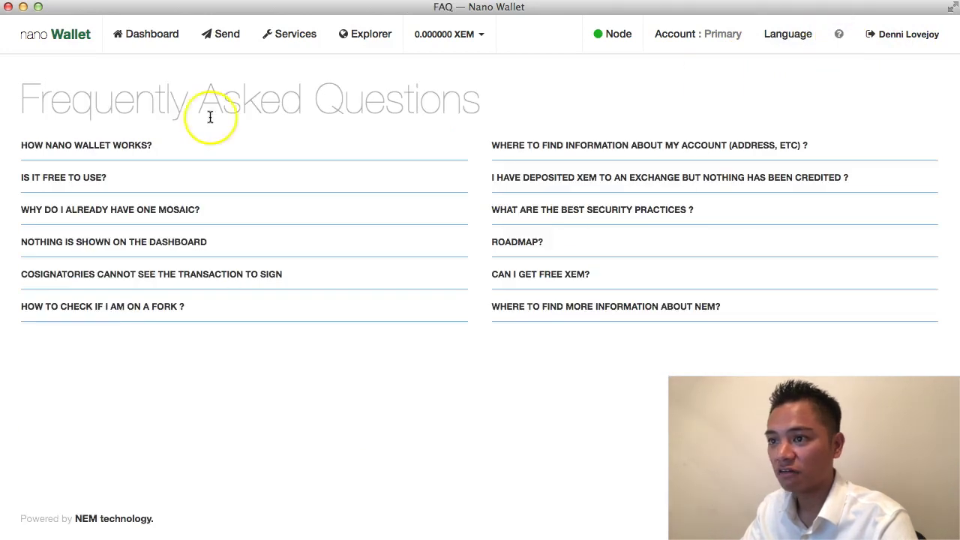
Step: Read the FAQ, view the language list without changing it, and return home via the logo
{"action": "left_click_drag", "start_coordinate": [22, 98], "coordinate": [479, 99]}
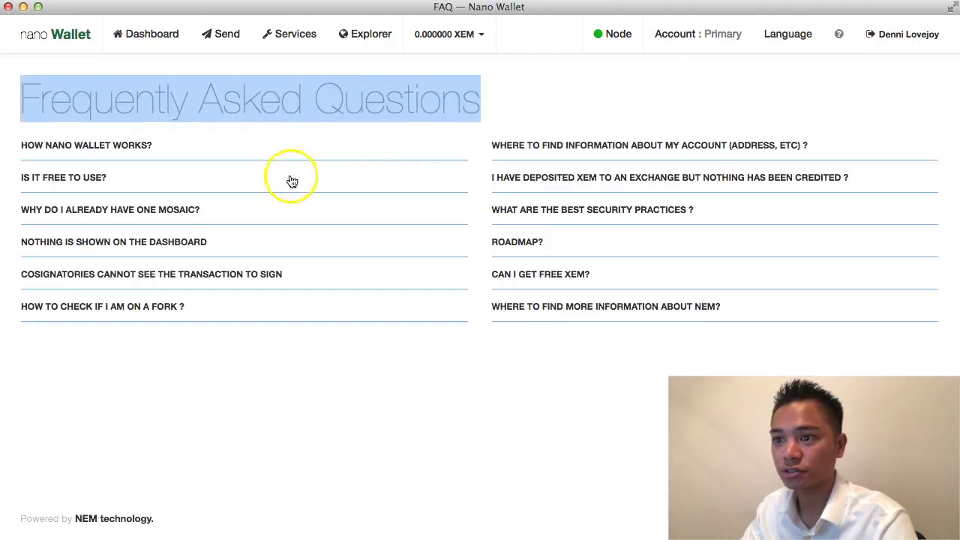
{"action": "left_click", "coordinate": [411, 396]}
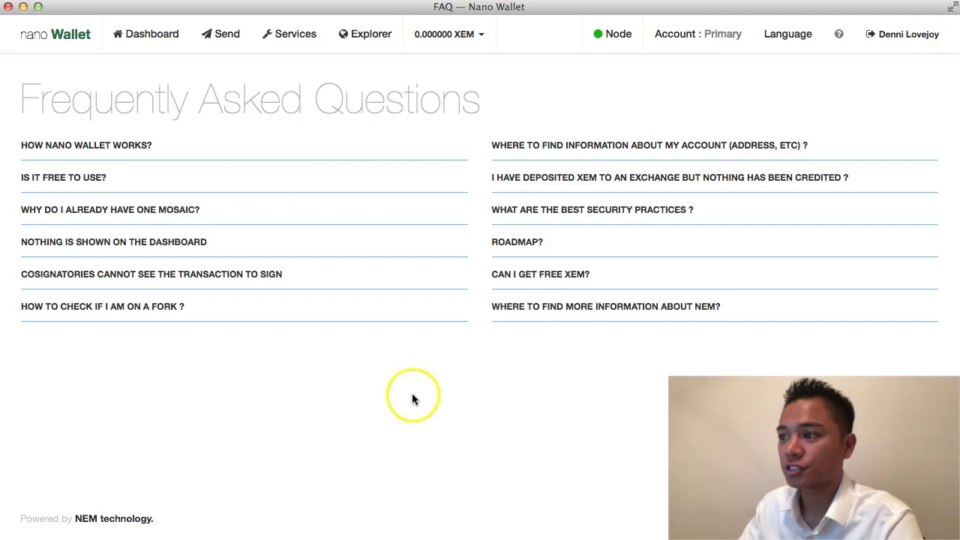
{"action": "left_click", "coordinate": [790, 34]}
{"action": "left_click", "coordinate": [782, 67]}
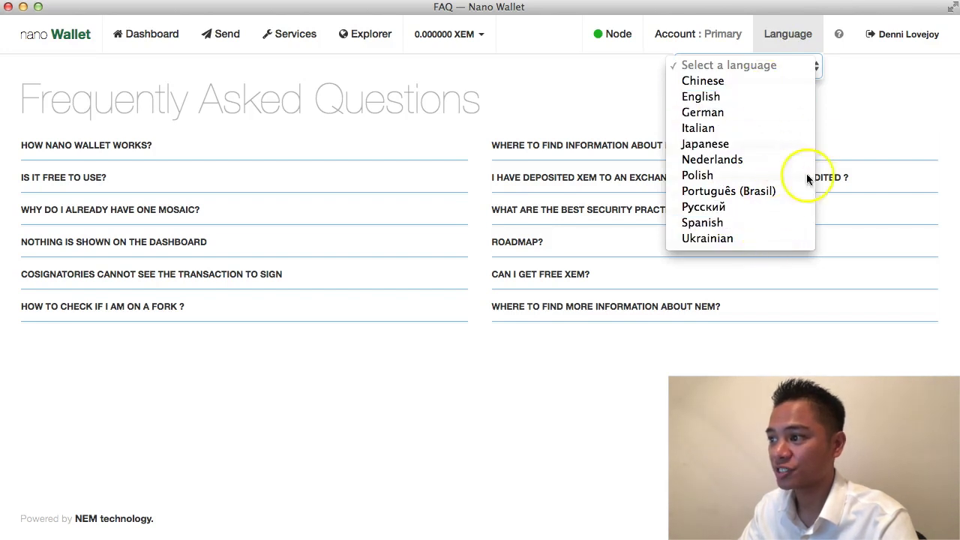
{"action": "left_click", "coordinate": [125, 39]}
{"action": "left_click", "coordinate": [71, 38]}
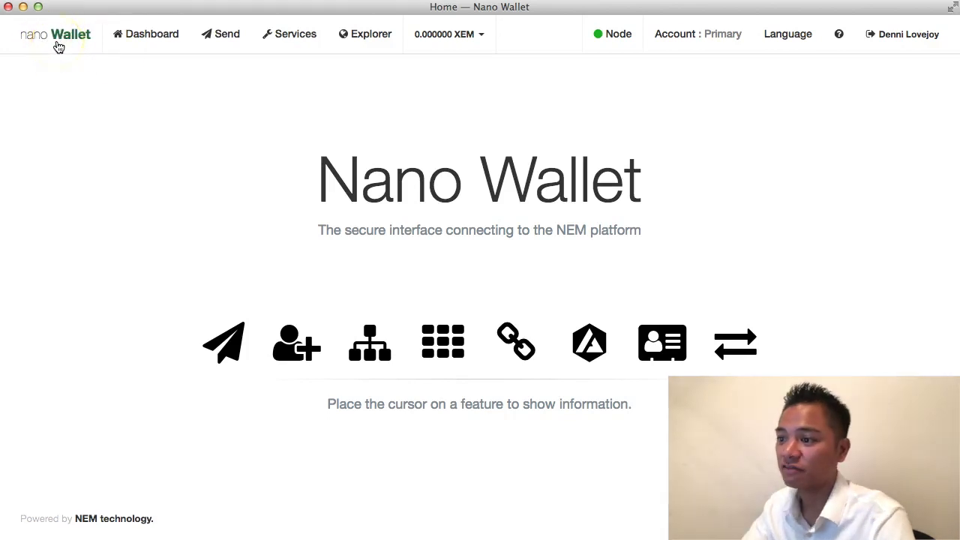
{"action": "mouse_move", "coordinate": [229, 341]}
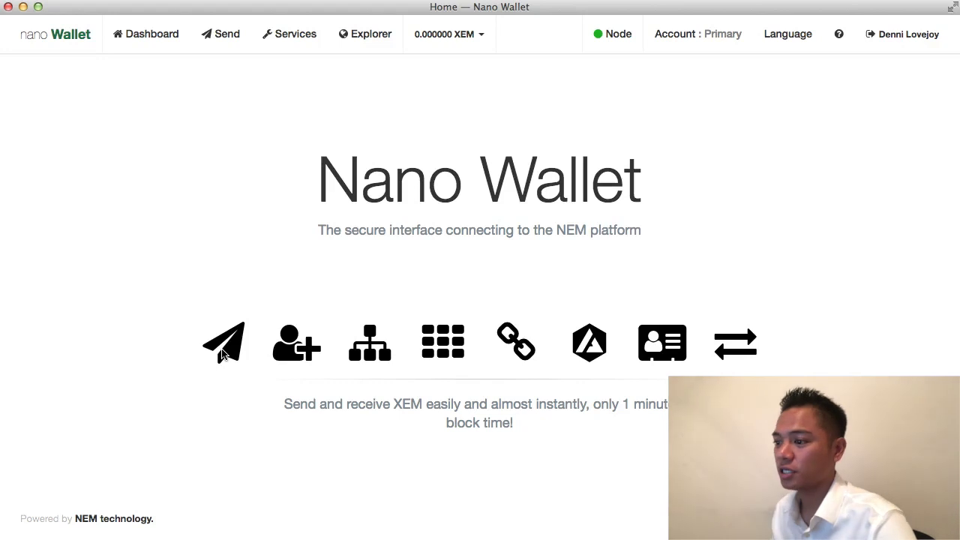
{"action": "mouse_move", "coordinate": [287, 347]}
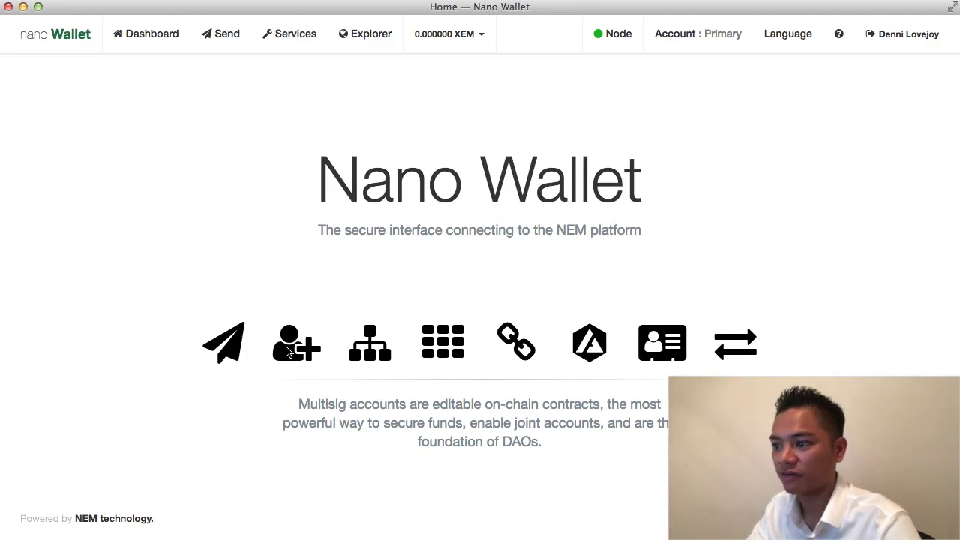
{"action": "left_click", "coordinate": [297, 349]}
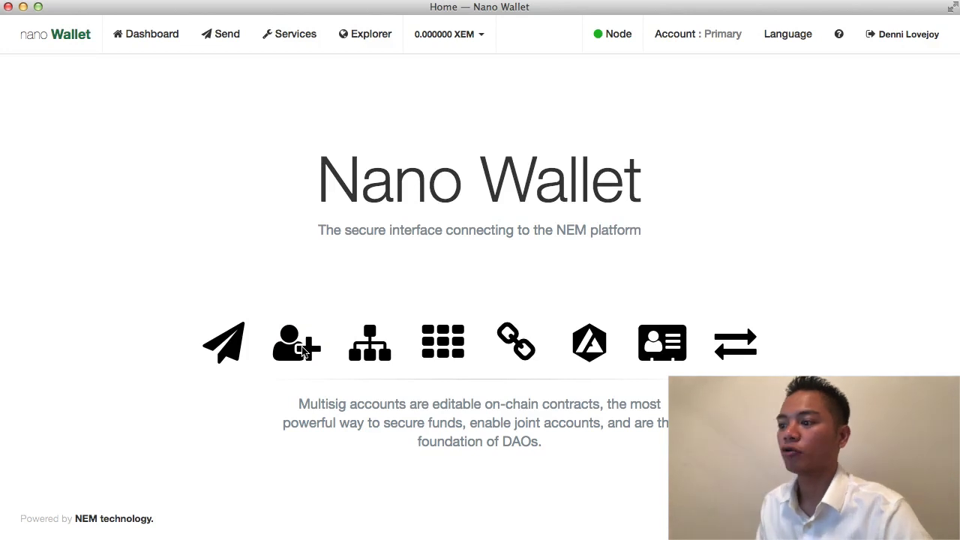
{"action": "left_click", "coordinate": [380, 341]}
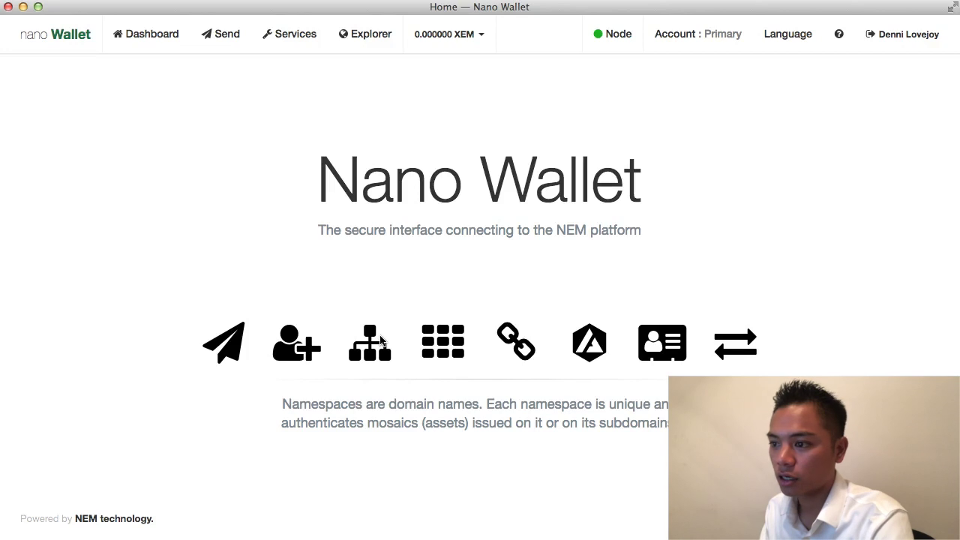
{"action": "left_click", "coordinate": [456, 343]}
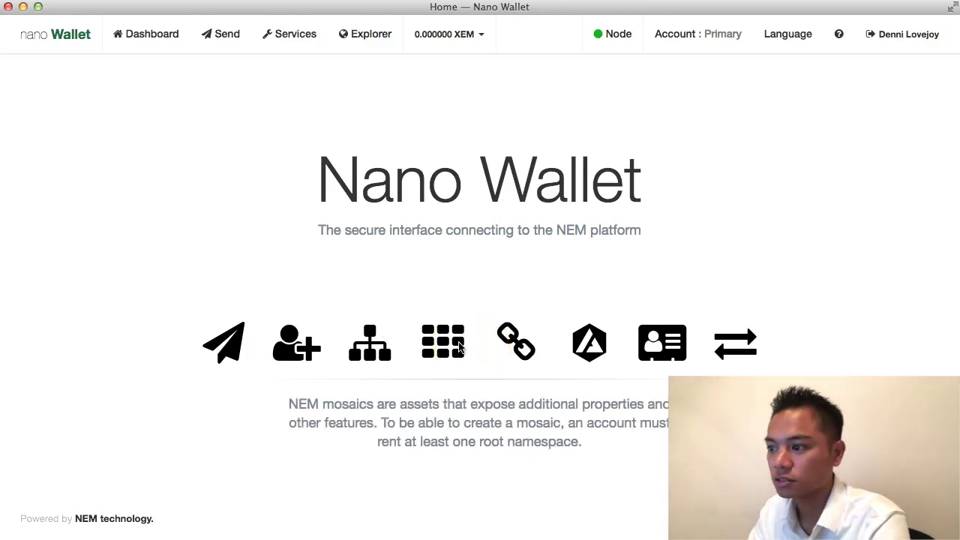
{"action": "left_click", "coordinate": [513, 344]}
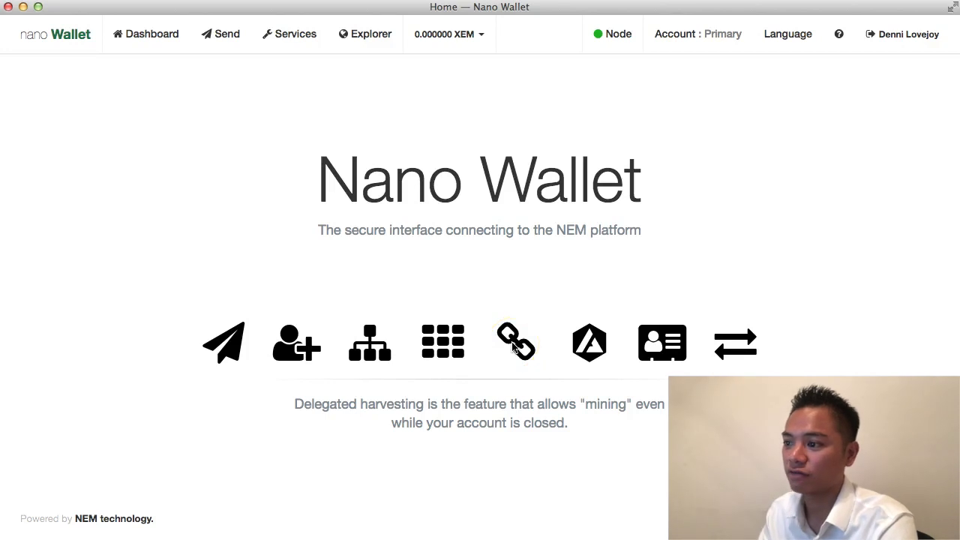
{"action": "left_click", "coordinate": [591, 344]}
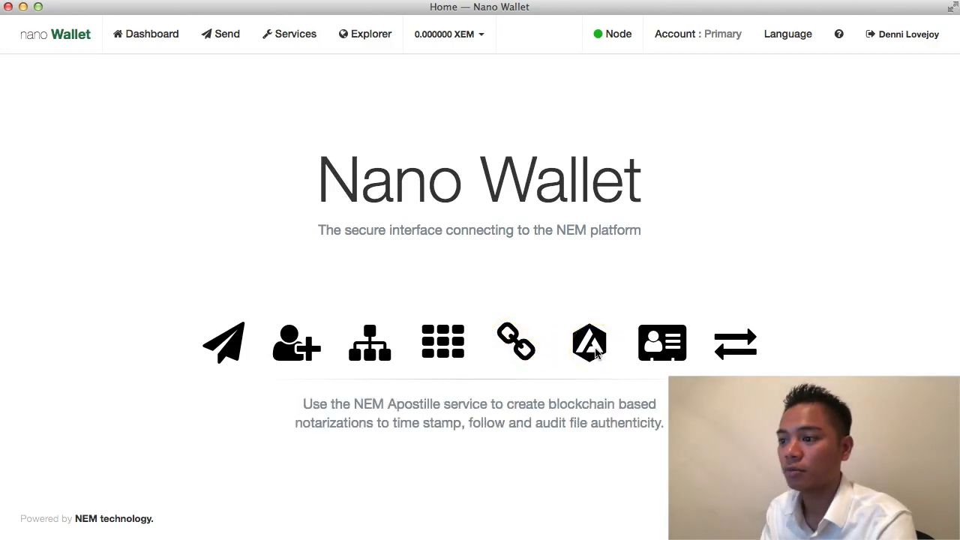
{"action": "left_click", "coordinate": [643, 351]}
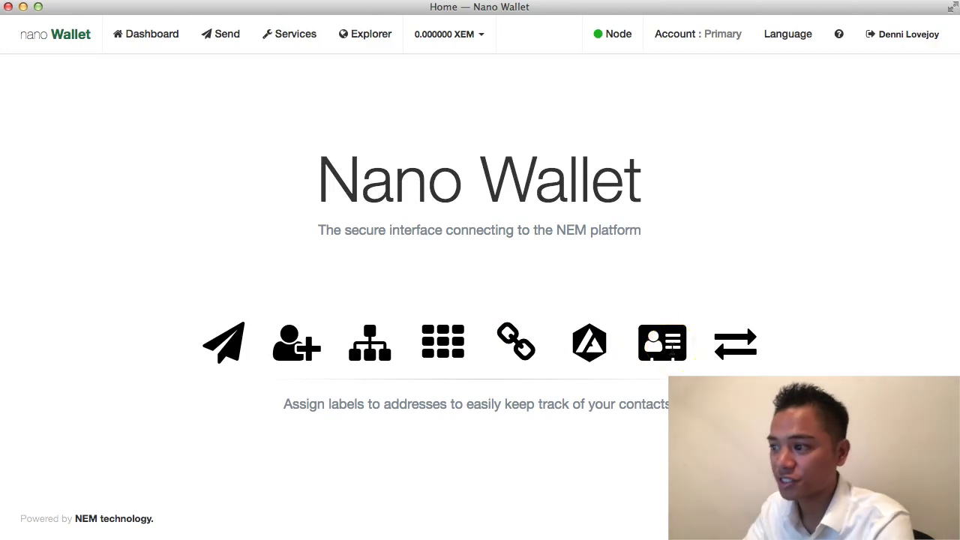
{"action": "left_click", "coordinate": [736, 352]}
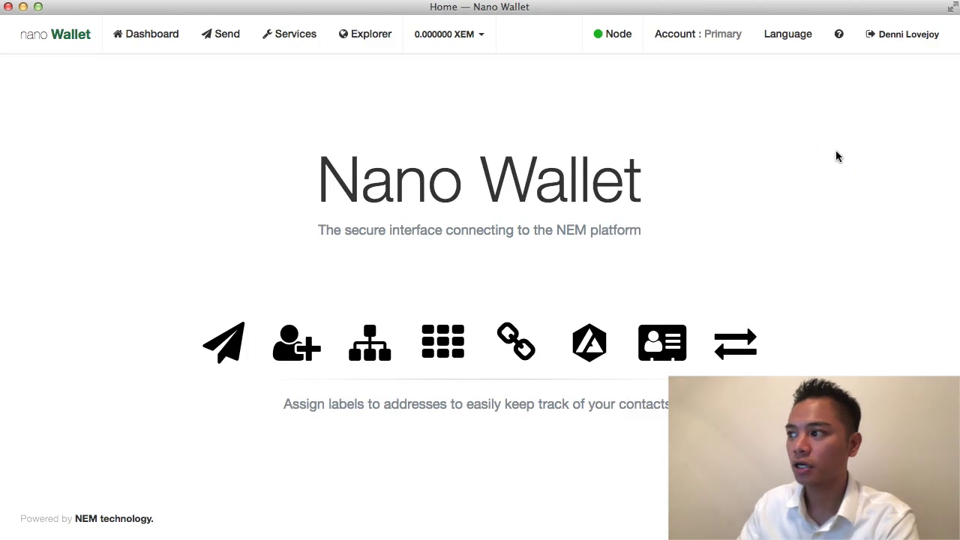
{"action": "left_click", "coordinate": [912, 42]}
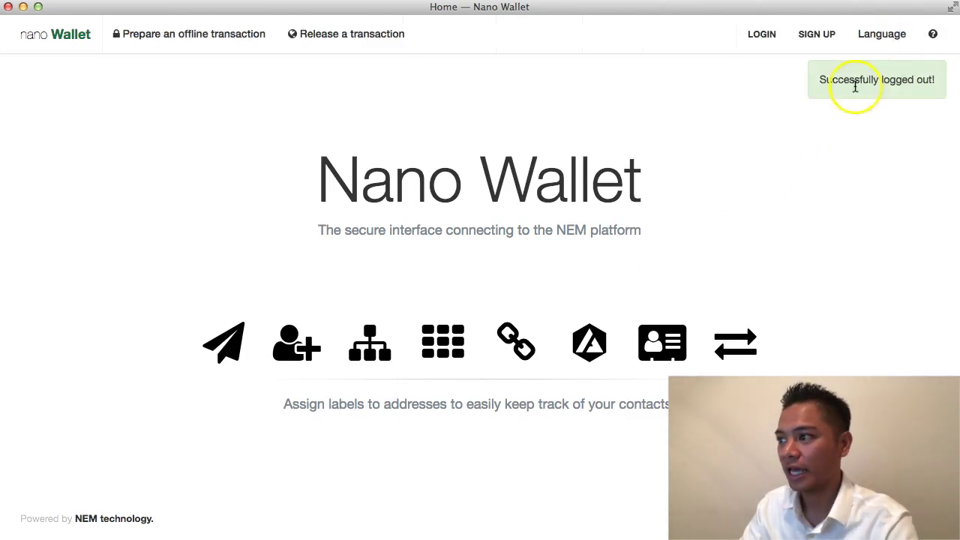
Step: Highlight the logged-out confirmation message and bring the wallet window to the front
{"action": "left_click_drag", "start_coordinate": [820, 79], "coordinate": [936, 83]}
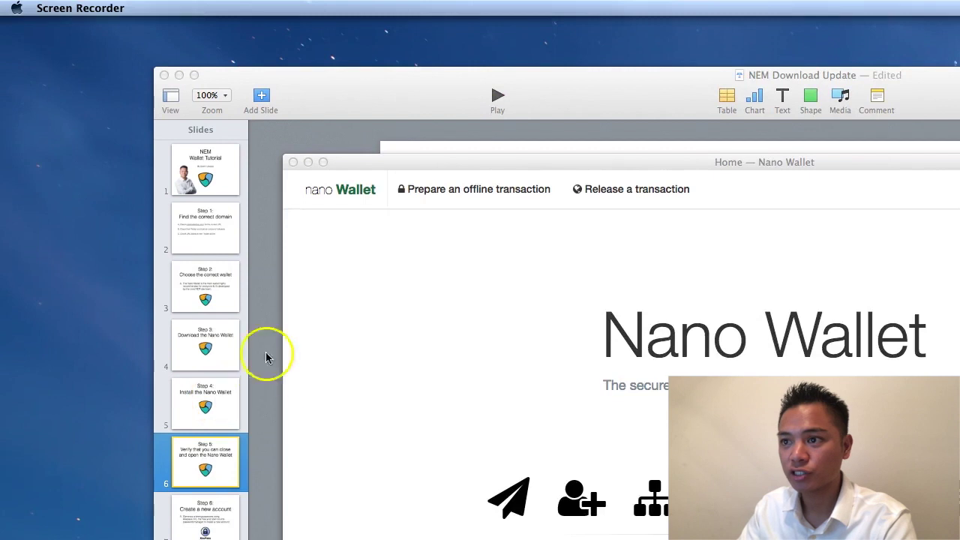
{"action": "left_click", "coordinate": [394, 337]}
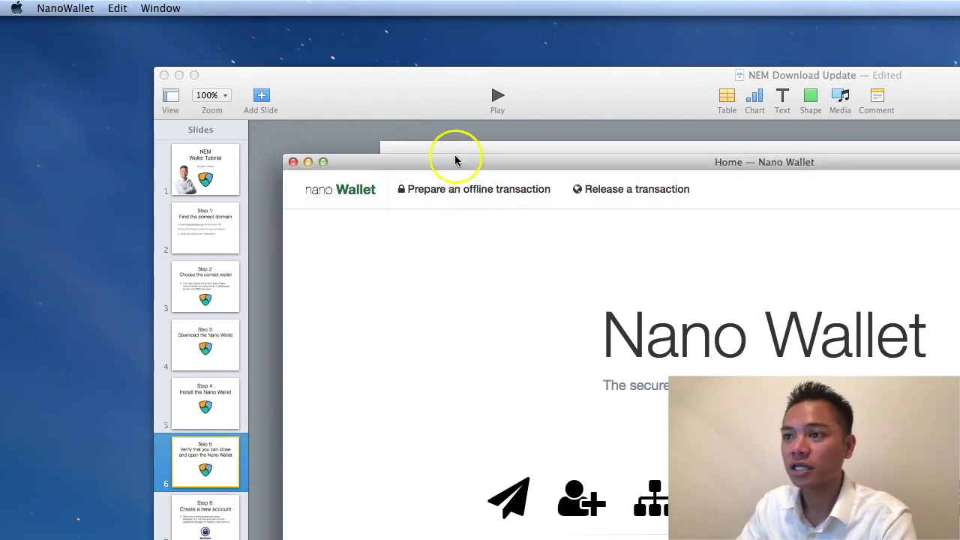
Step: Quit NanoWallet from its application menu, then select the app in the Downloads folder
{"action": "left_click", "coordinate": [66, 8]}
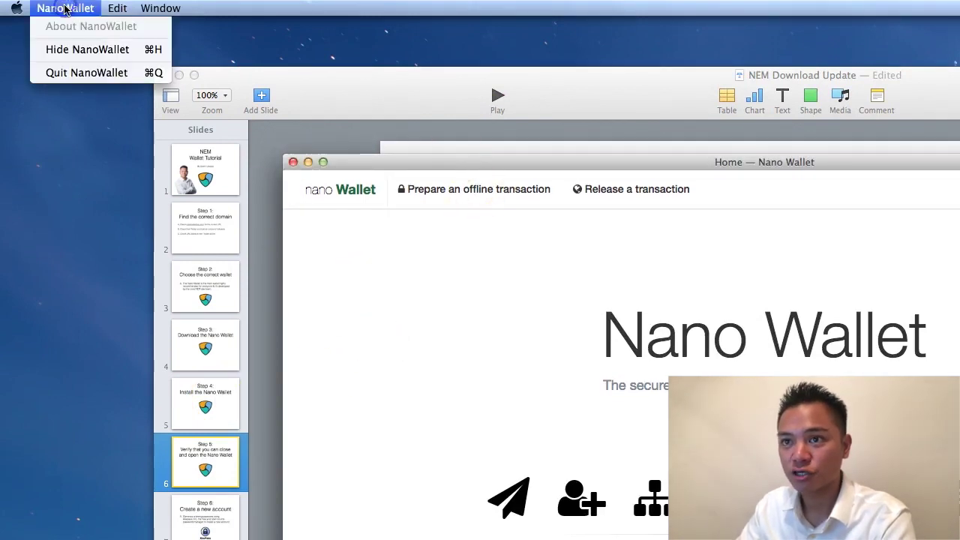
{"action": "left_click", "coordinate": [75, 73]}
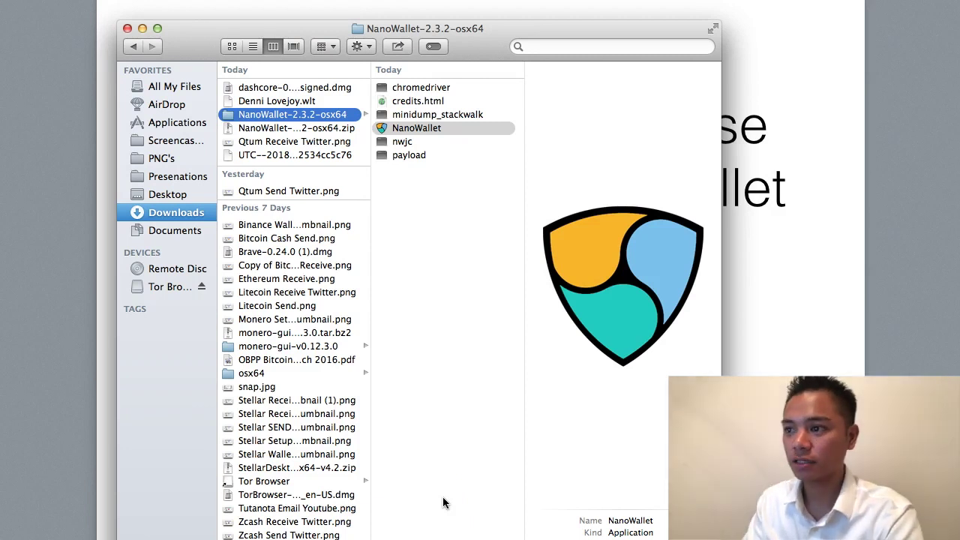
{"action": "left_click", "coordinate": [420, 128]}
Step: Relaunch NanoWallet from Finder with Open, move its window top-left, and go to Login
{"action": "left_click", "coordinate": [464, 133]}
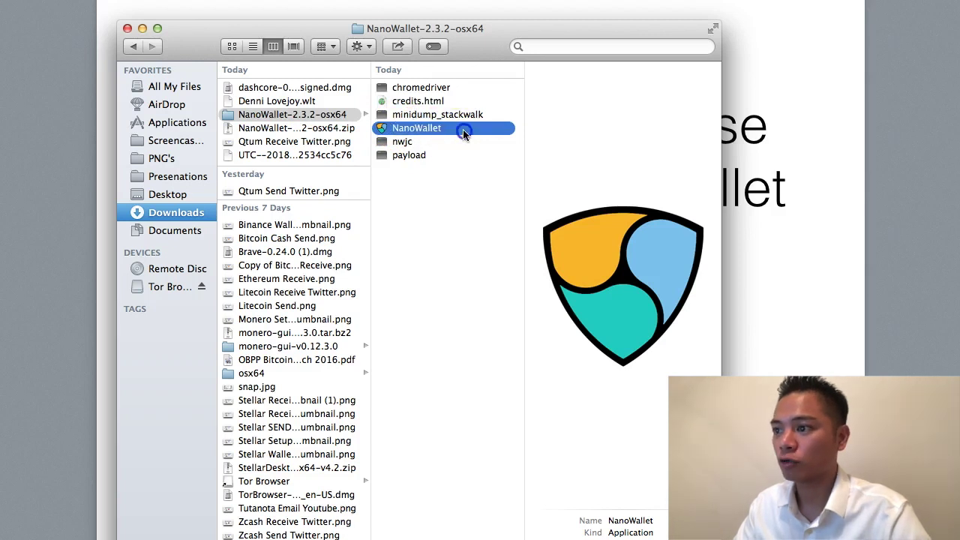
{"action": "right_click", "coordinate": [457, 132]}
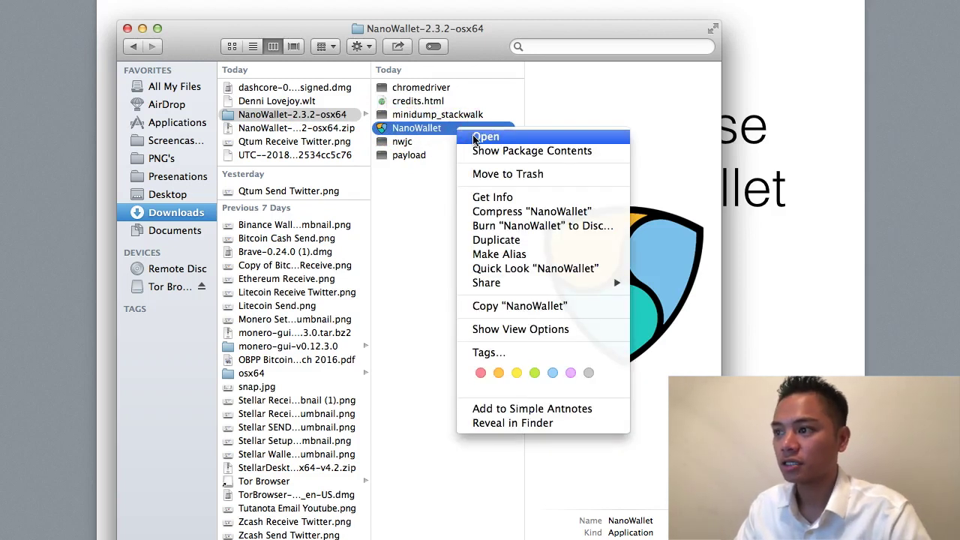
{"action": "left_click", "coordinate": [483, 137]}
{"action": "left_click_drag", "start_coordinate": [195, 64], "coordinate": [117, 12]}
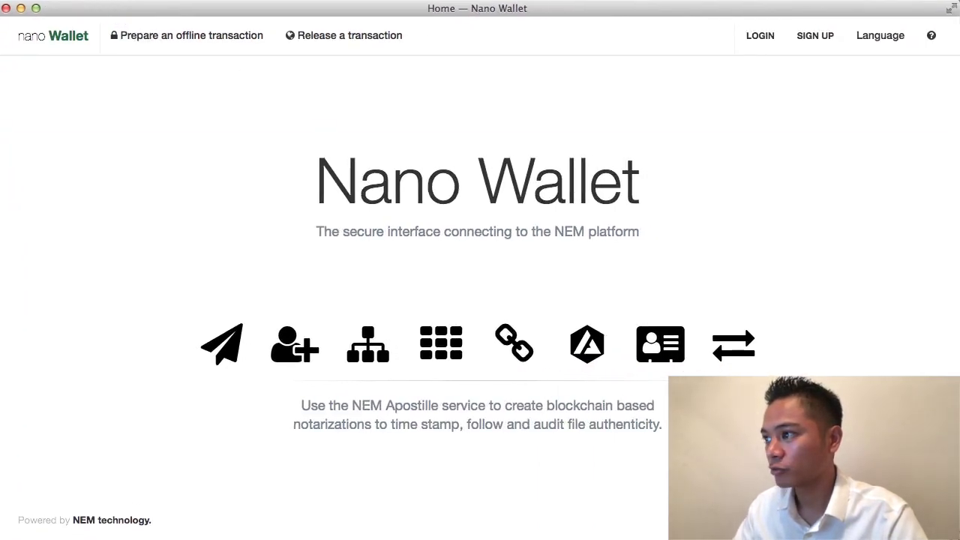
{"action": "left_click", "coordinate": [765, 37]}
Step: Choose the saved Mainnet wallet, paste the wallet password and sign in
{"action": "left_click", "coordinate": [537, 264]}
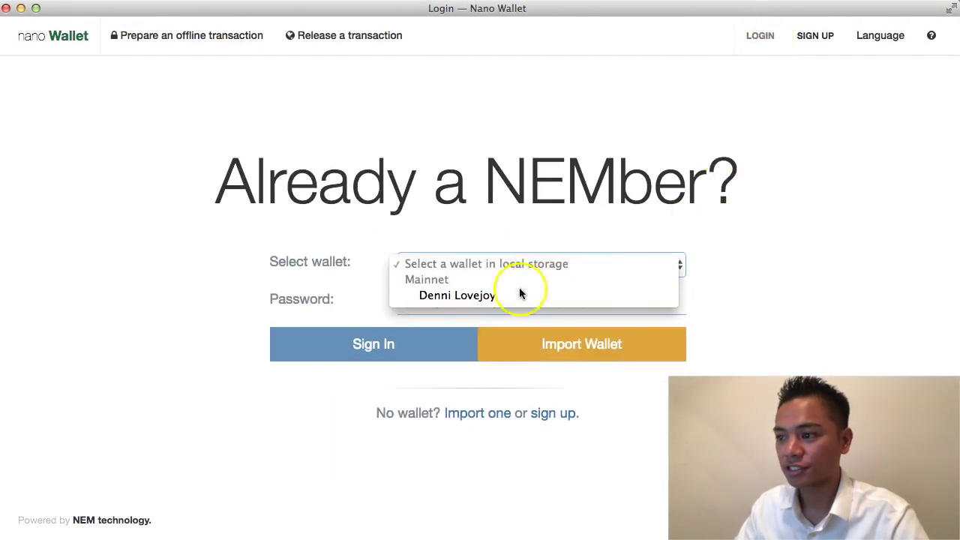
{"action": "left_click", "coordinate": [519, 295]}
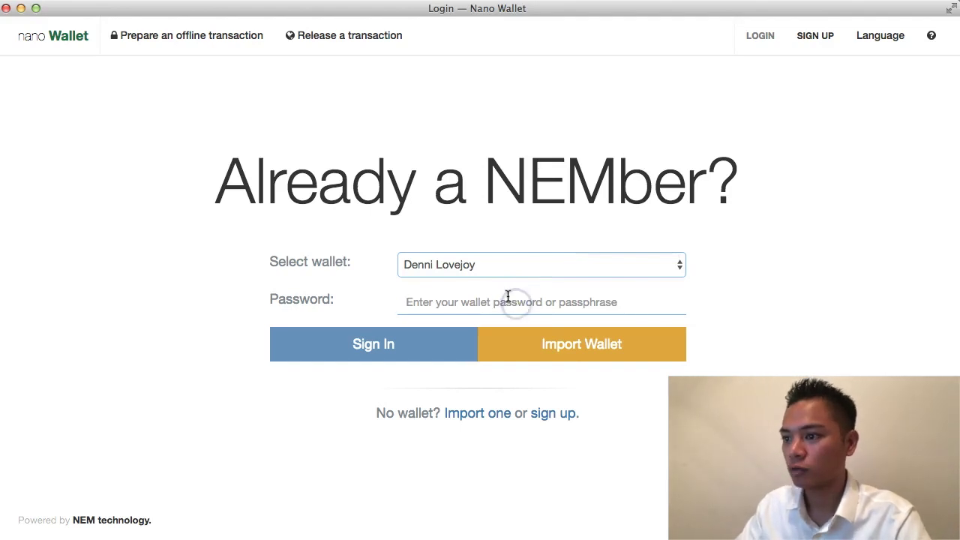
{"action": "left_click", "coordinate": [512, 301]}
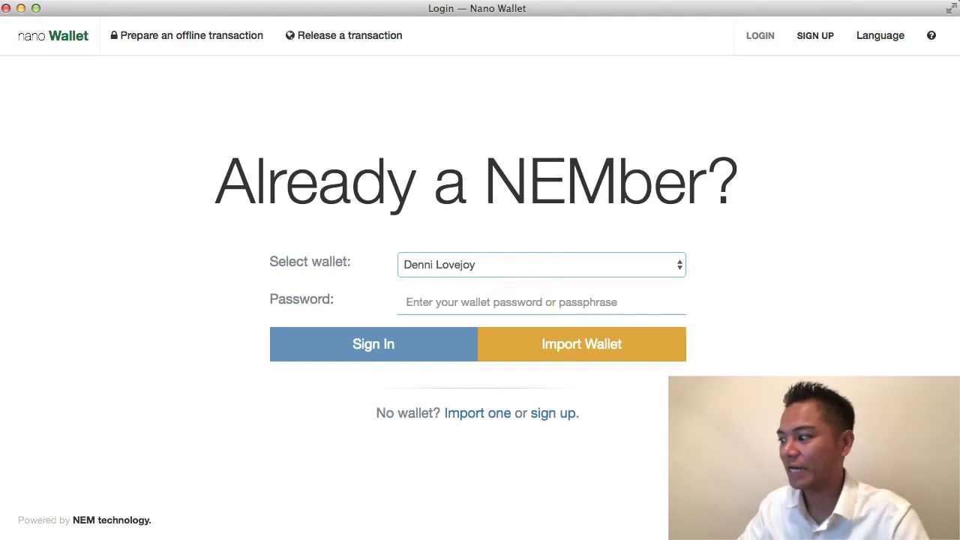
{"action": "left_click", "coordinate": [596, 300]}
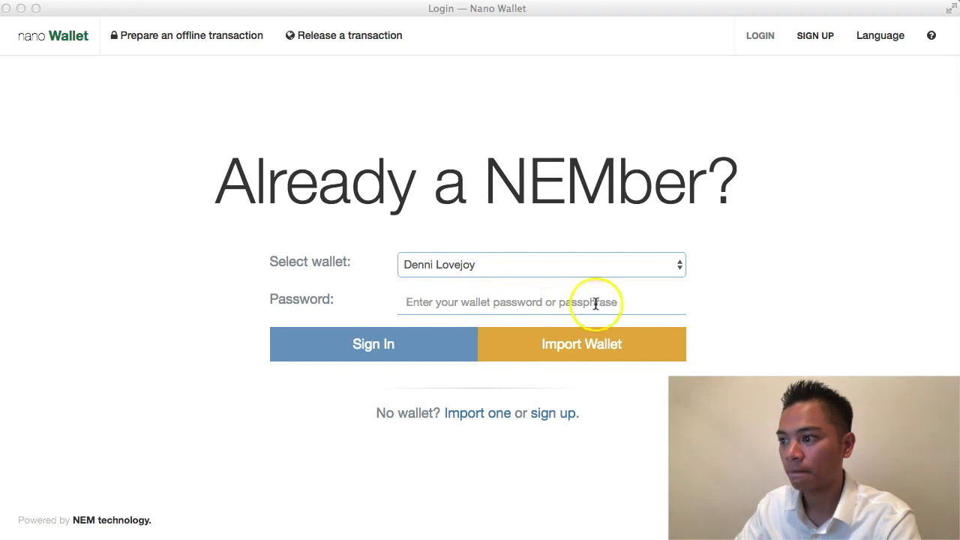
{"action": "left_click", "coordinate": [500, 293]}
{"action": "key", "text": "super+v"}
{"action": "left_click", "coordinate": [434, 358]}
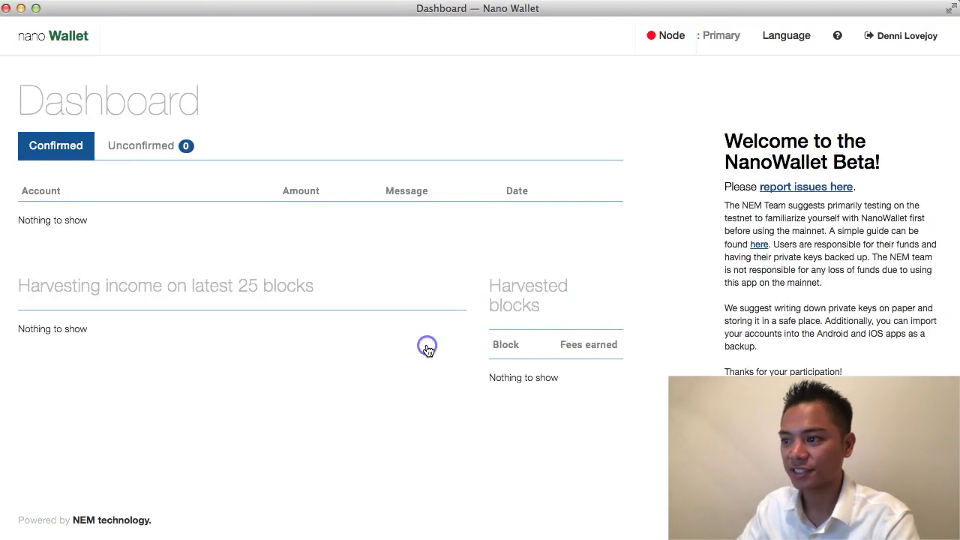